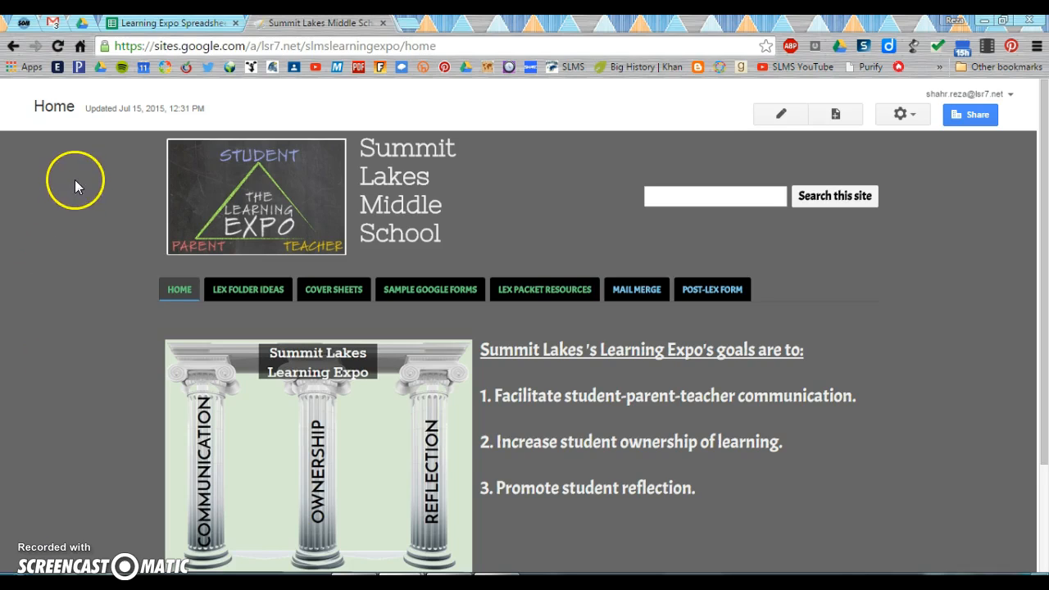
# Step: Read through the SLMS Conference Sign-Up draft in Gmail and minimise it
pyautogui.click(54, 24)
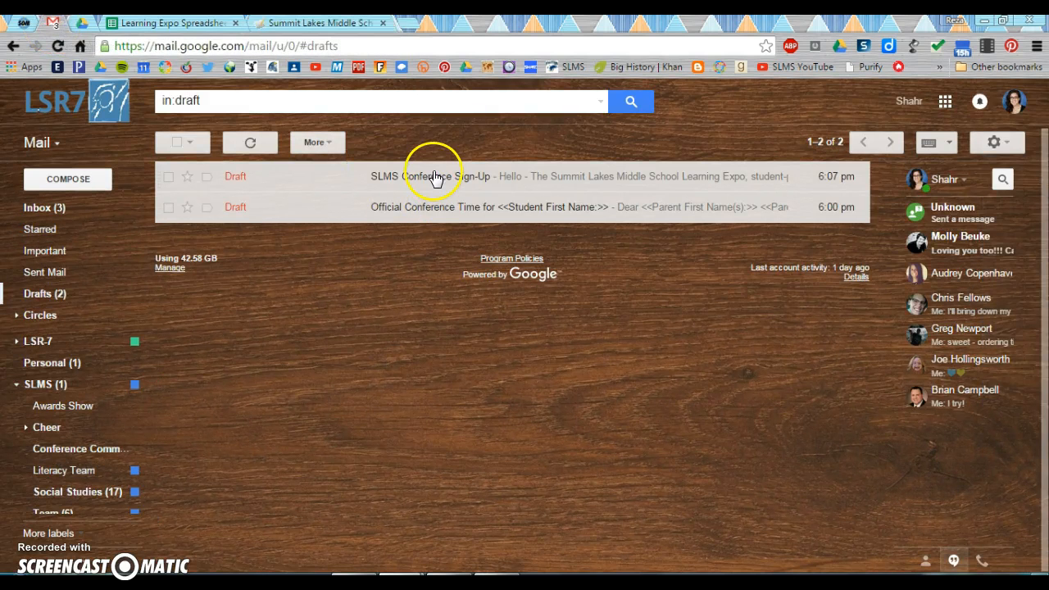
pyautogui.click(434, 177)
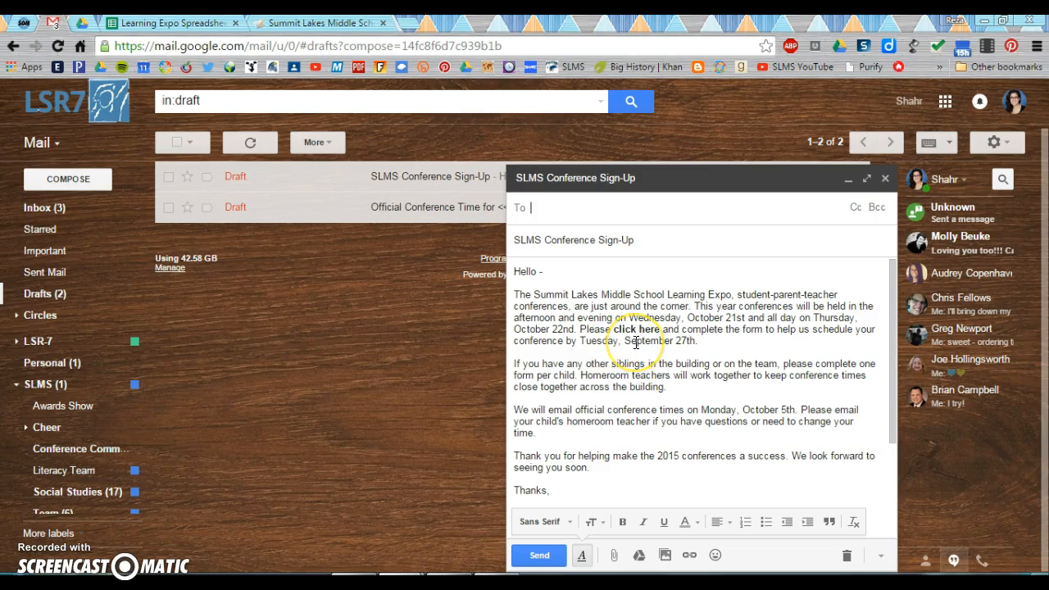
pyautogui.click(848, 178)
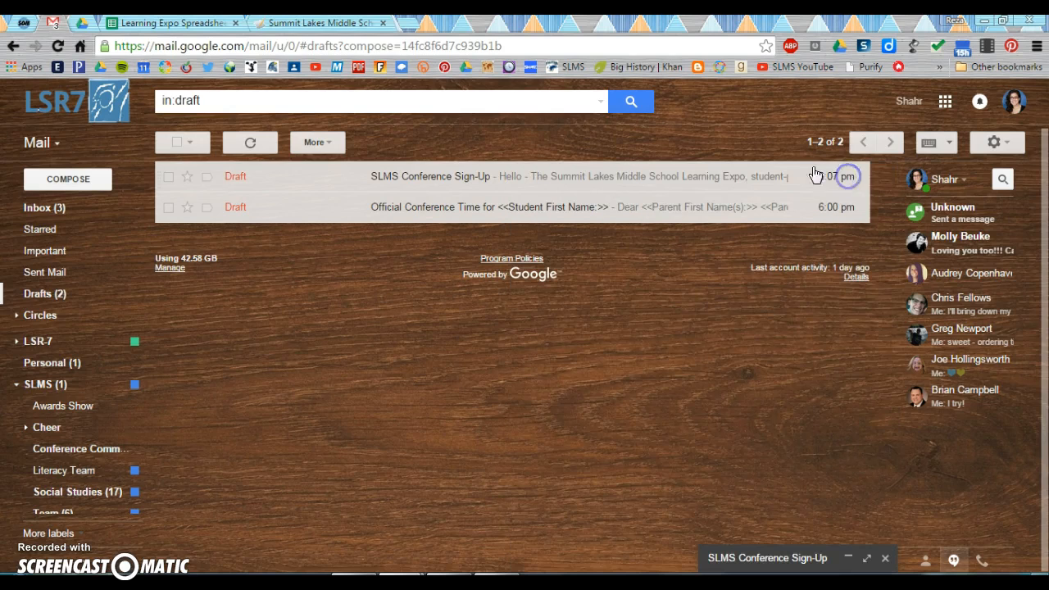
# Step: Open the Option 1 Learning Expo scheduling request form from the school site's Sample Google Forms page for editing
pyautogui.click(285, 25)
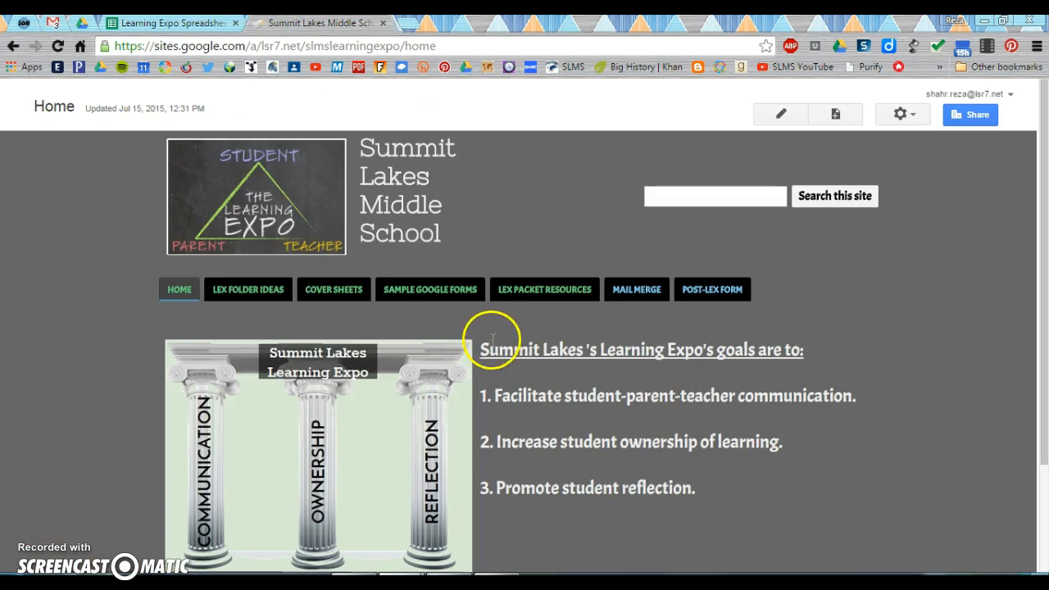
pyautogui.click(427, 291)
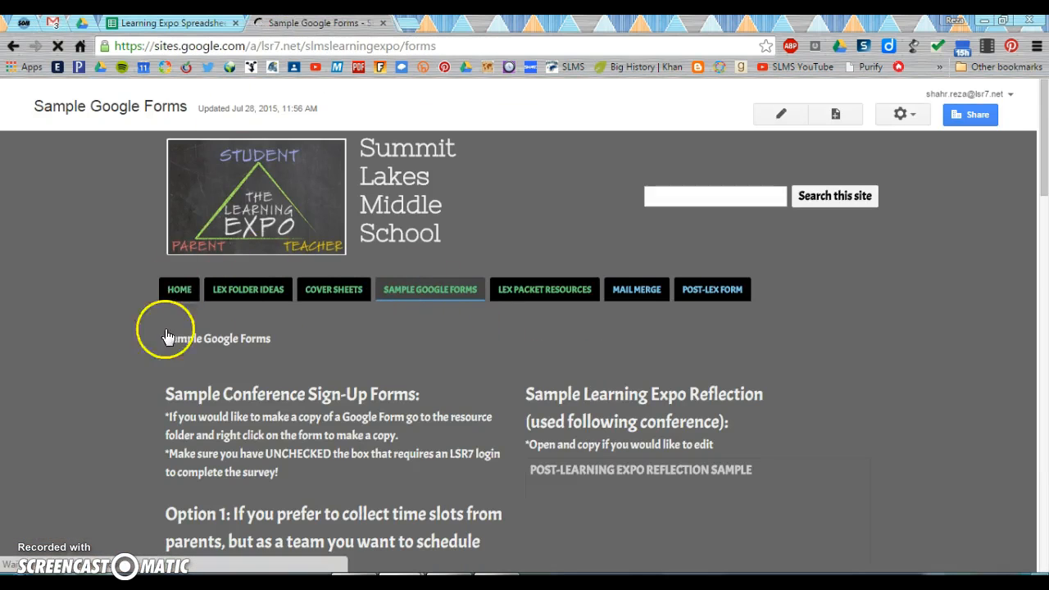
pyautogui.moveTo(1041, 132); pyautogui.dragTo(998, 306)
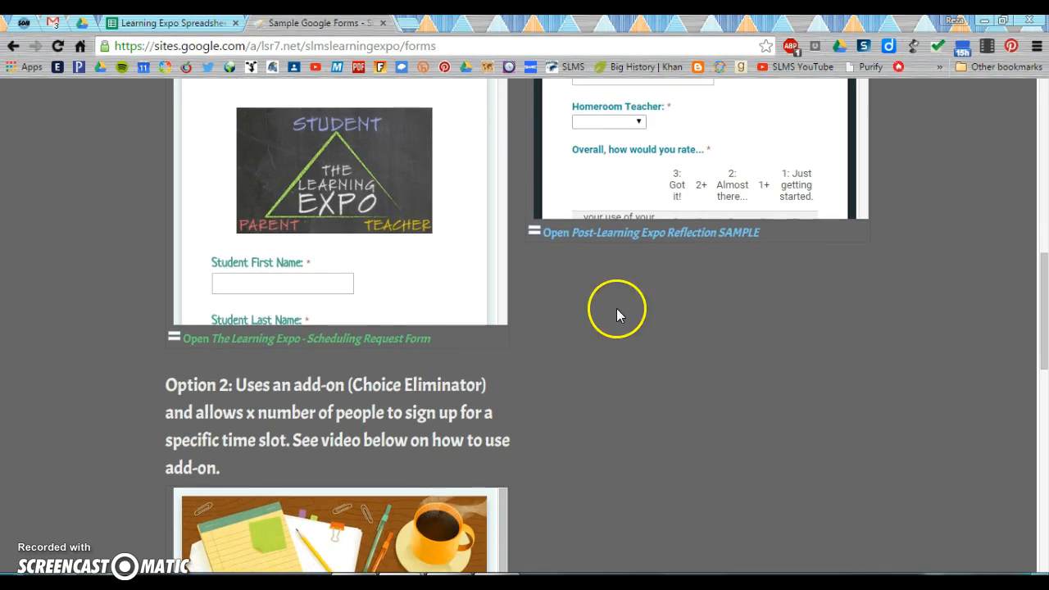
pyautogui.click(270, 341)
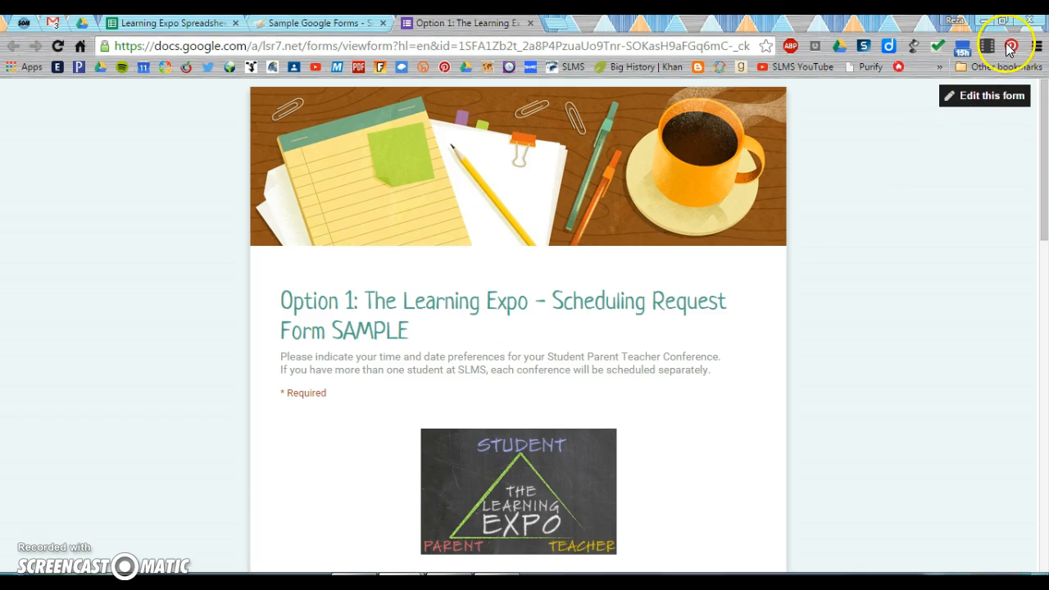
pyautogui.click(990, 99)
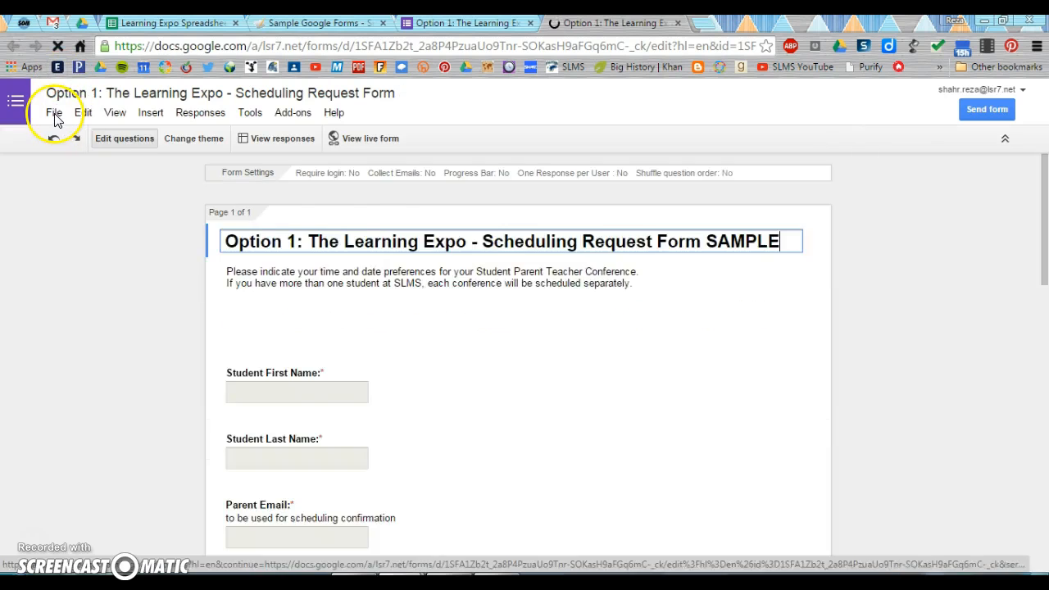
# Step: Make a copy of the scheduling request form named "7Falcon Test Form"
pyautogui.click(54, 113)
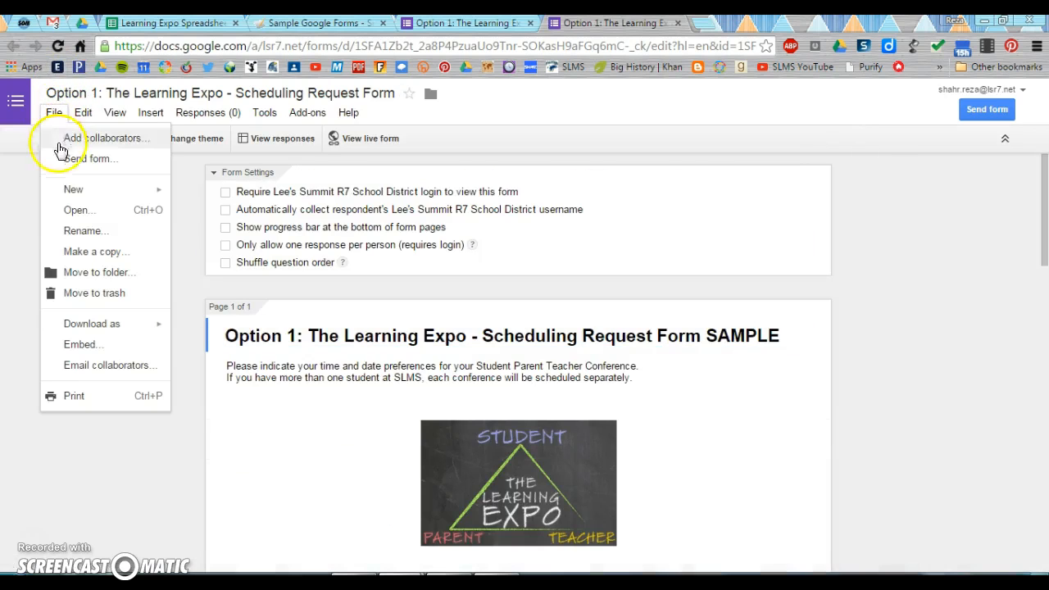
pyautogui.click(75, 251)
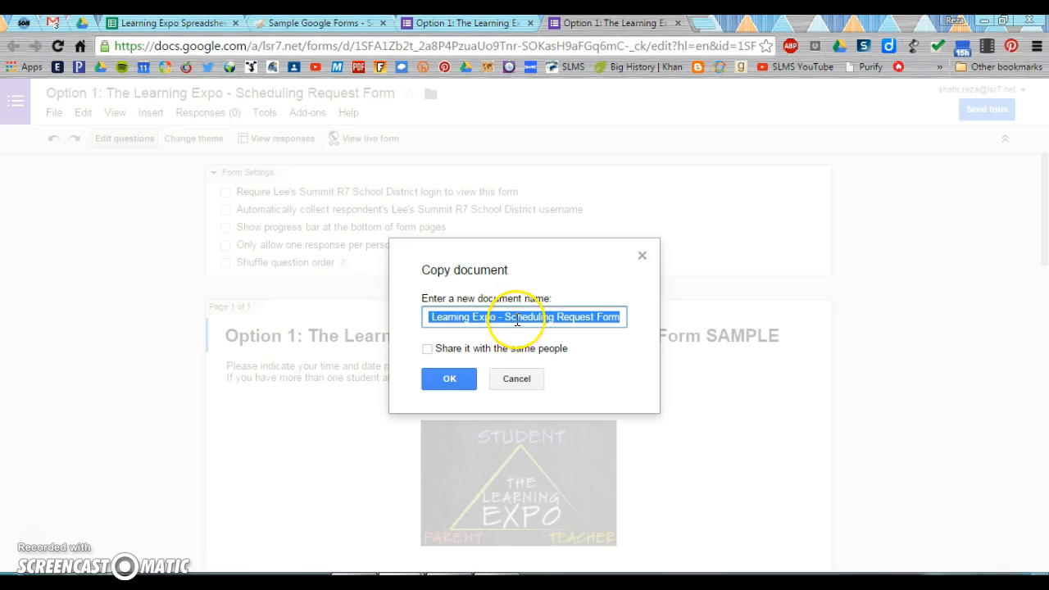
pyautogui.write('7Falcon Test')
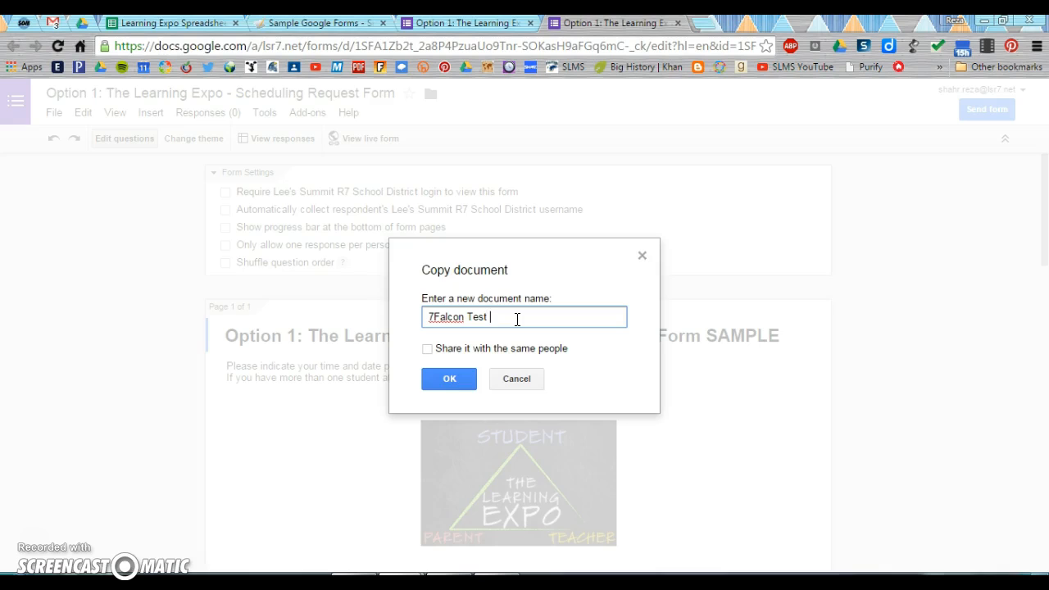
pyautogui.write(' Form')
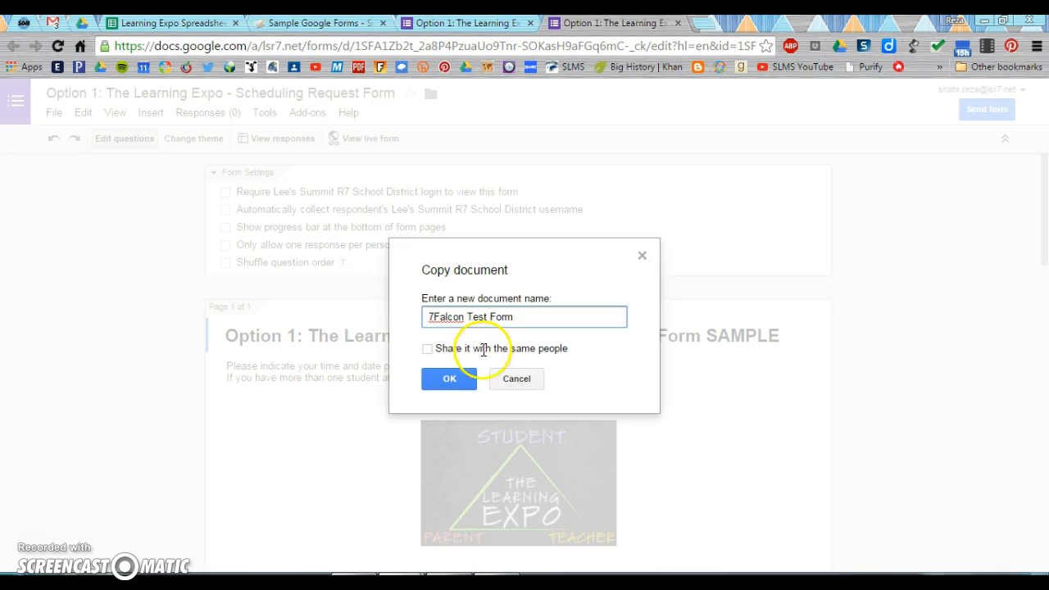
pyautogui.click(454, 379)
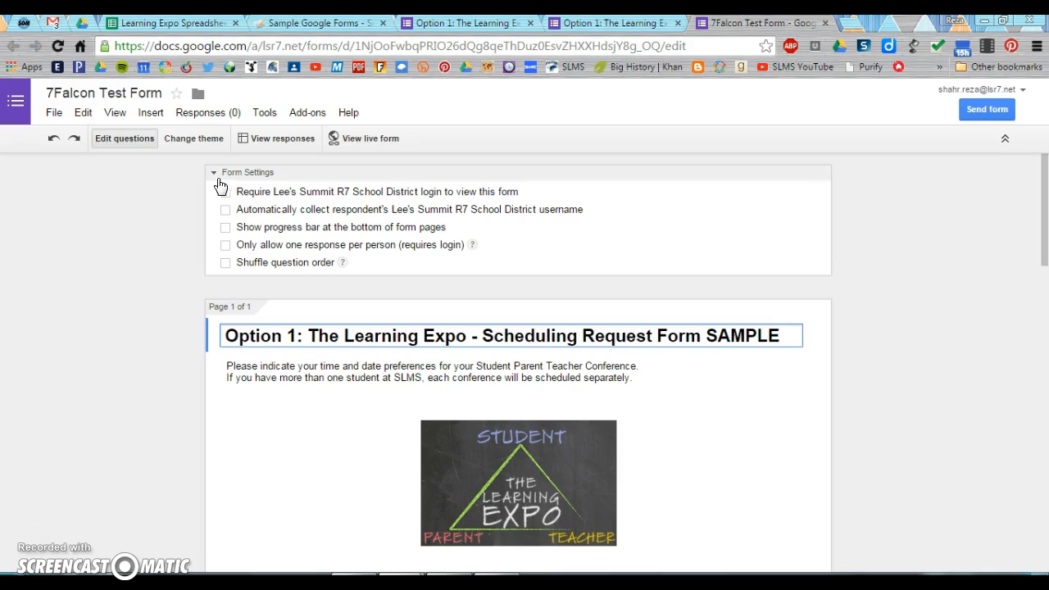
# Step: Review the copied form's response destination options without changing them
pyautogui.click(83, 113)
pyautogui.moveTo(115, 114)
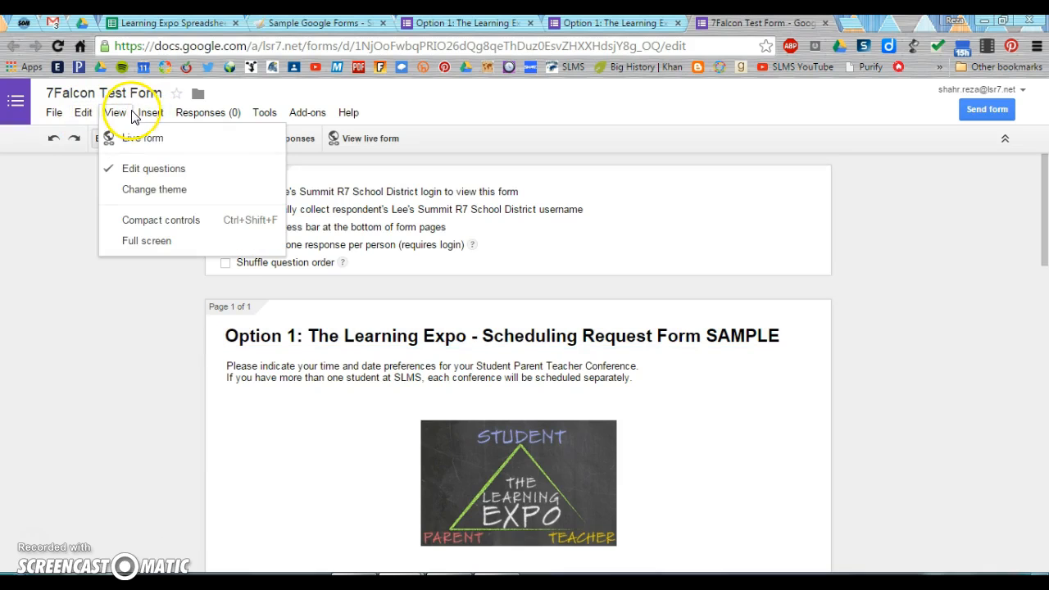
pyautogui.moveTo(194, 121)
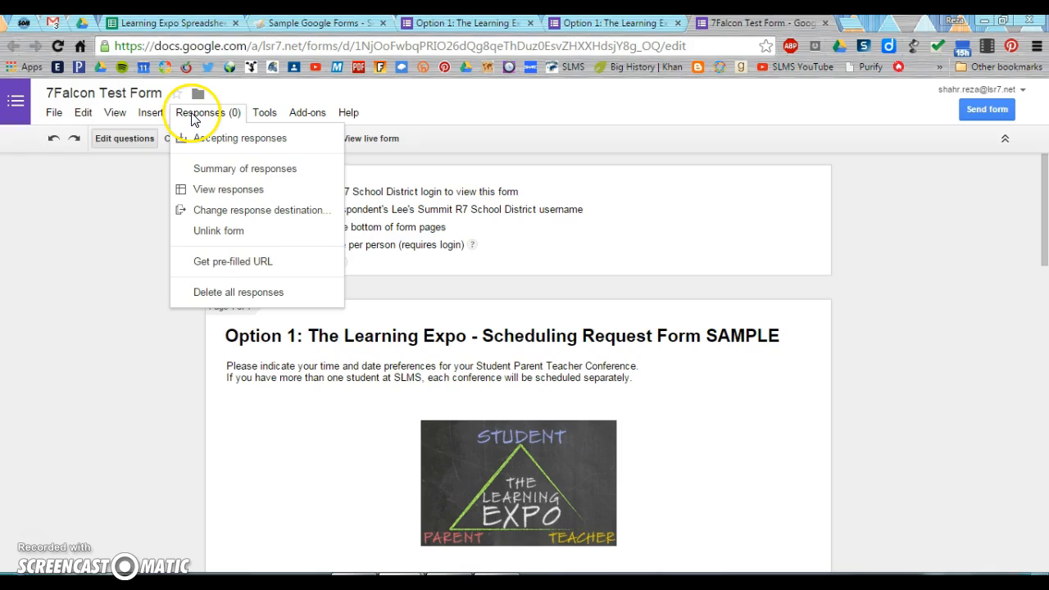
pyautogui.click(196, 211)
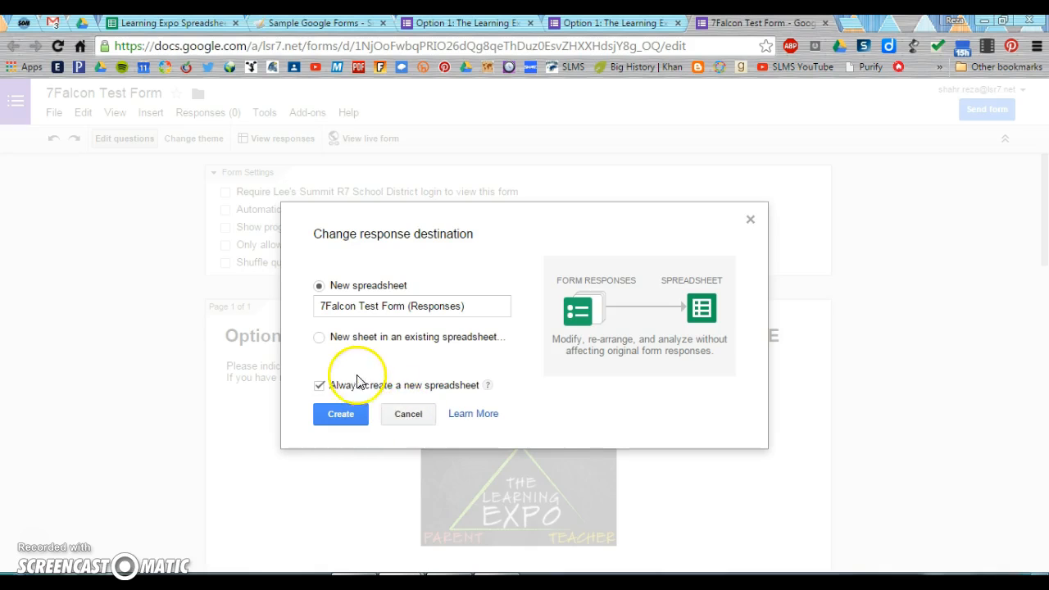
pyautogui.click(407, 415)
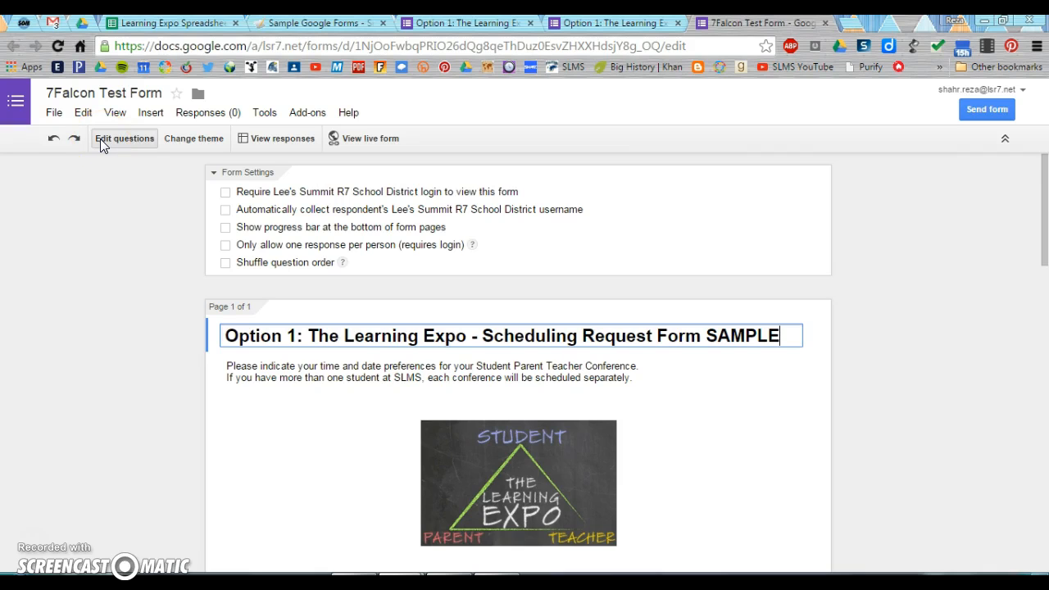
# Step: Review the form's questions, including the Homeroom Teacher choices, down to the confirmation page
pyautogui.moveTo(1044, 201); pyautogui.dragTo(1042, 247)
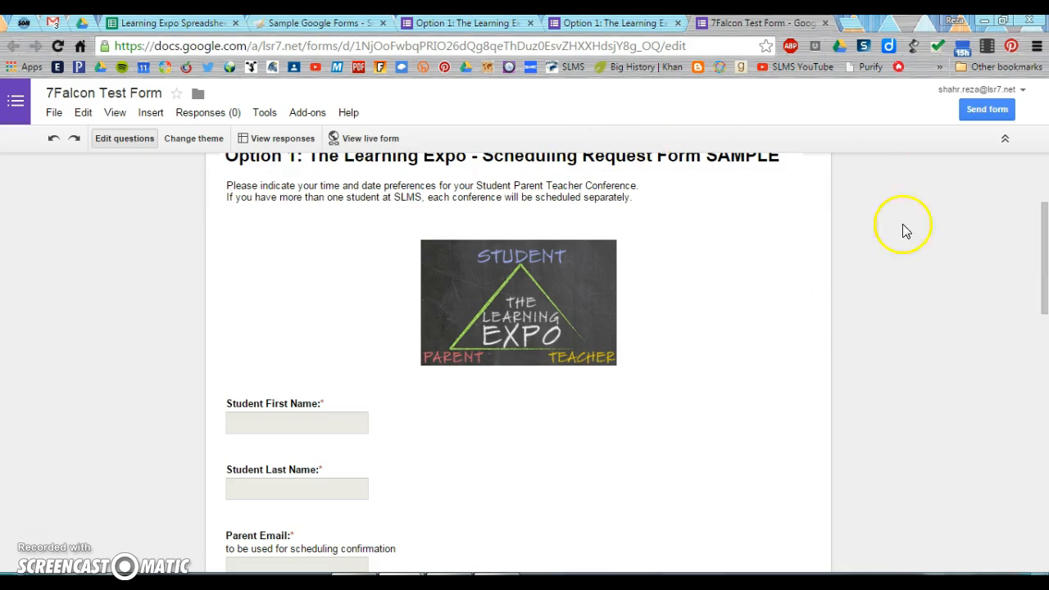
pyautogui.moveTo(1042, 267); pyautogui.dragTo(999, 374)
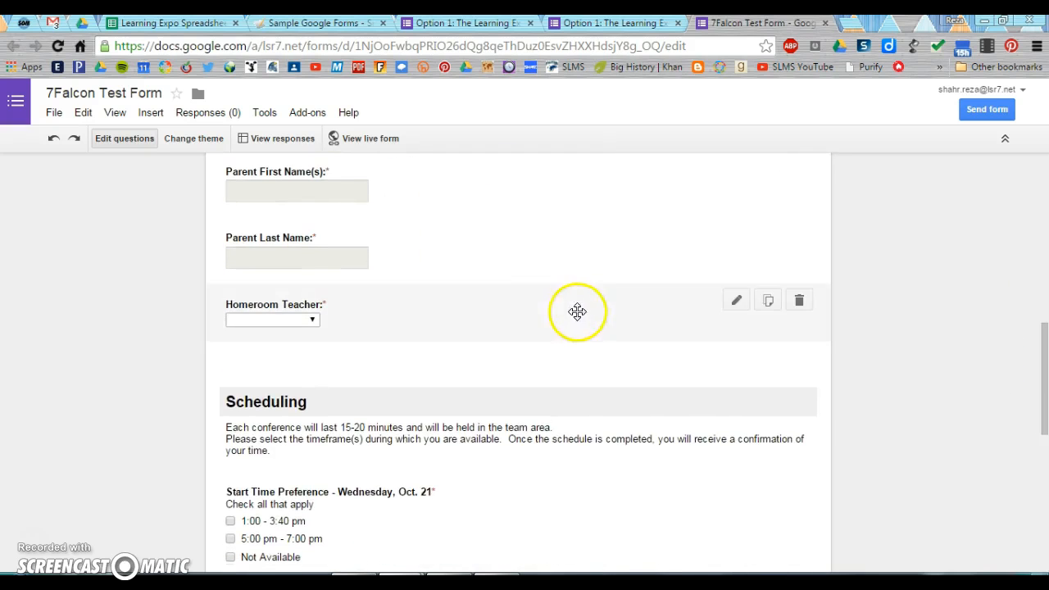
pyautogui.click(360, 323)
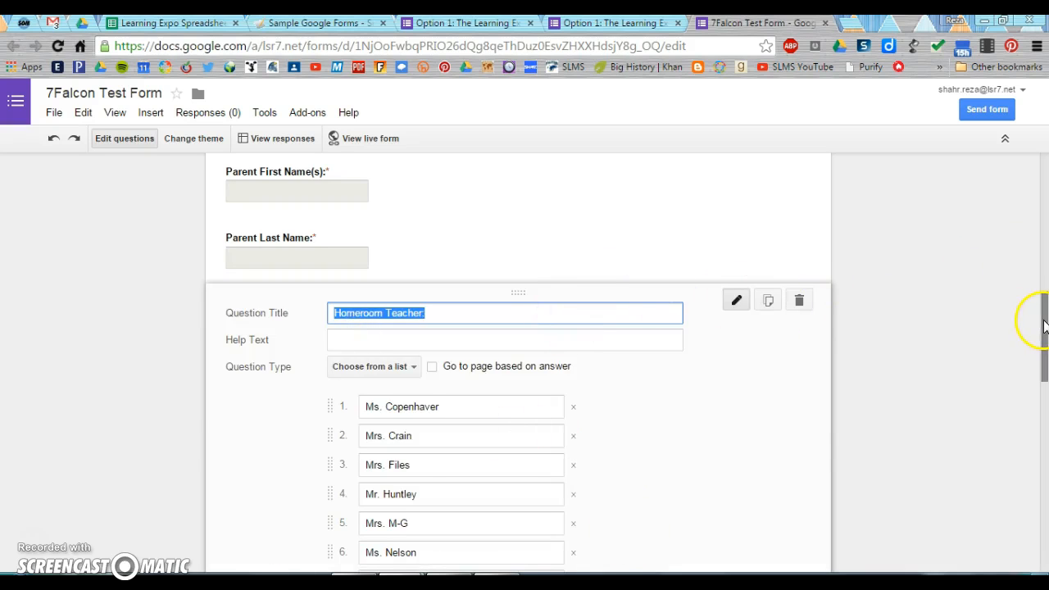
pyautogui.moveTo(1043, 312); pyautogui.dragTo(1041, 542)
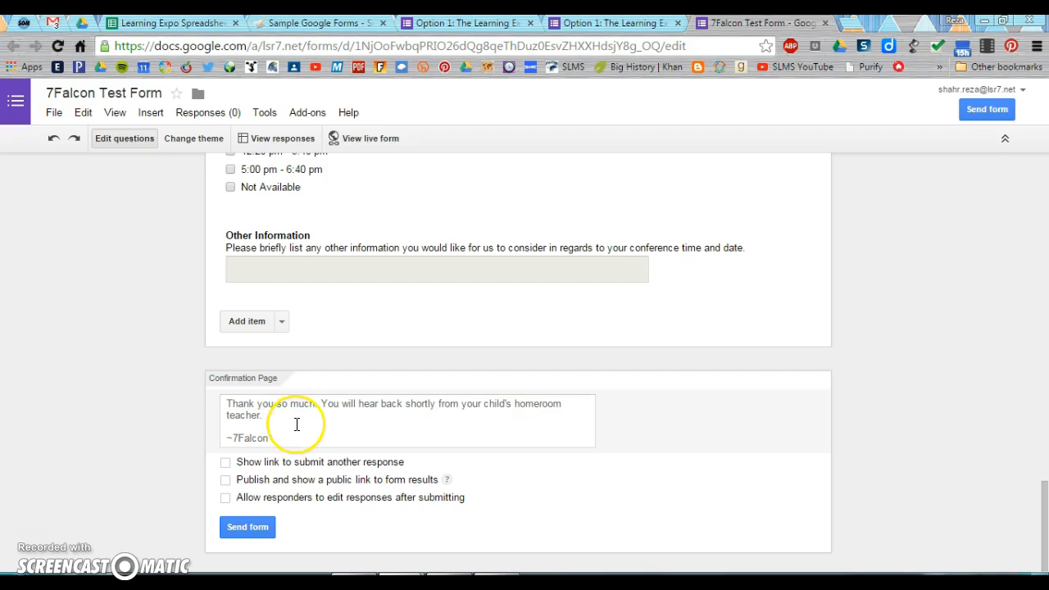
# Step: Move the 7Falcon Test Form into the C- 7 Falcon folder
pyautogui.click(54, 111)
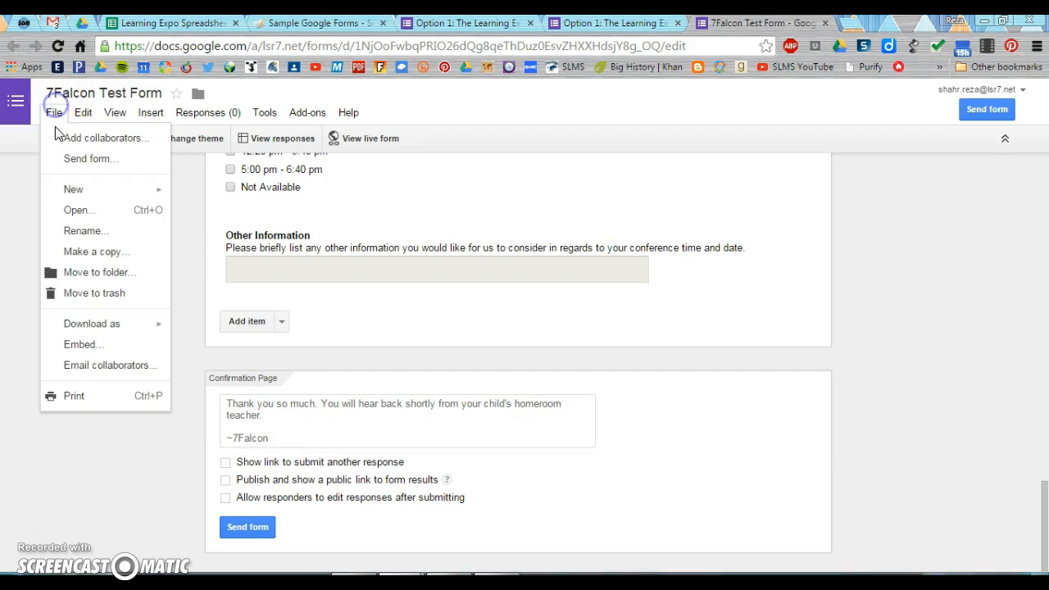
pyautogui.click(80, 275)
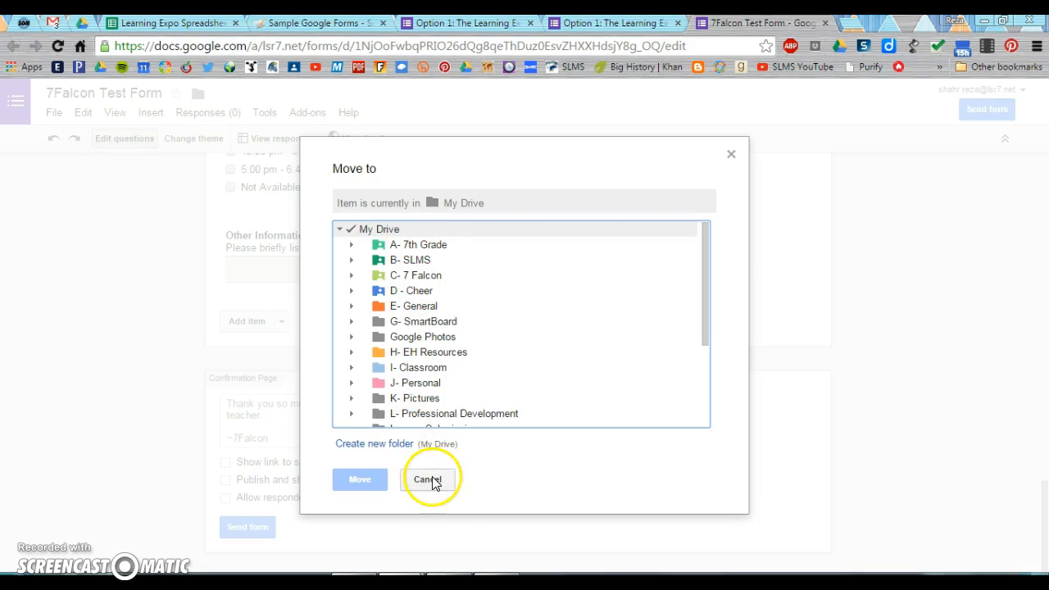
pyautogui.click(418, 275)
pyautogui.click(358, 480)
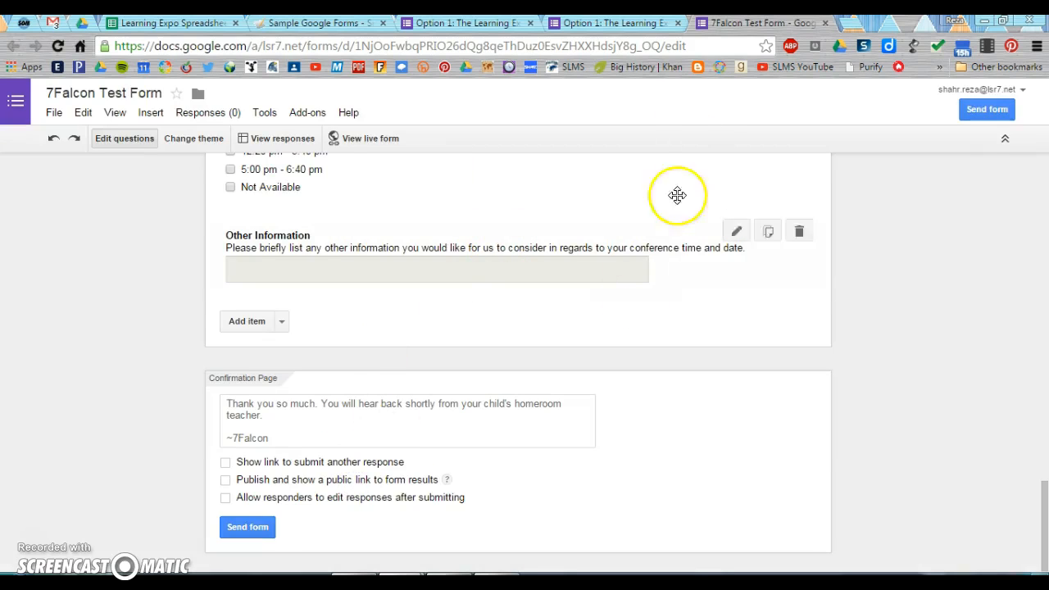
# Step: Preview the live version of the 7Falcon Test Form and close the preview
pyautogui.click(373, 139)
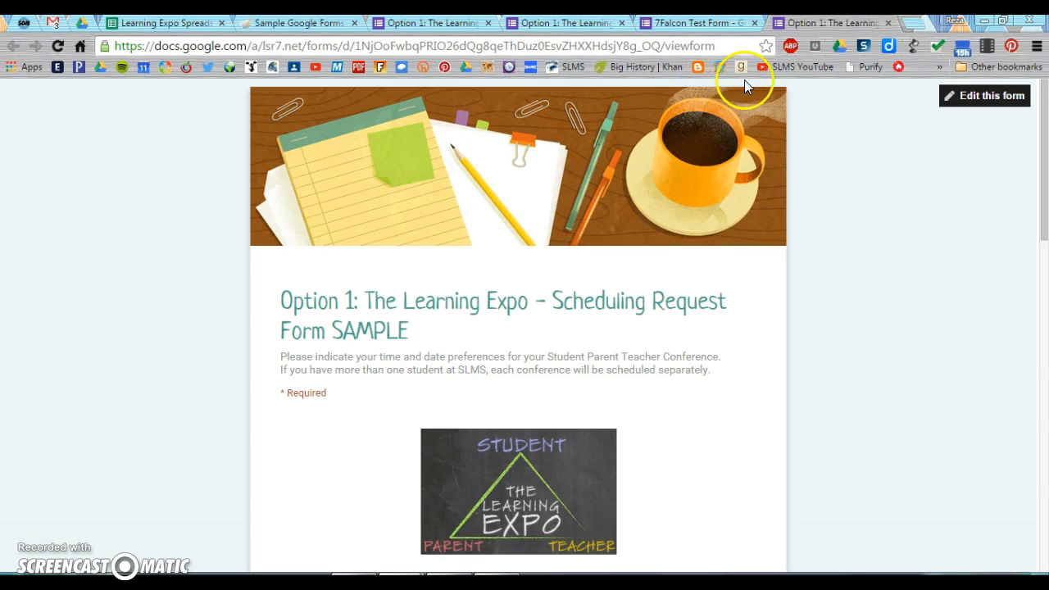
pyautogui.click(890, 26)
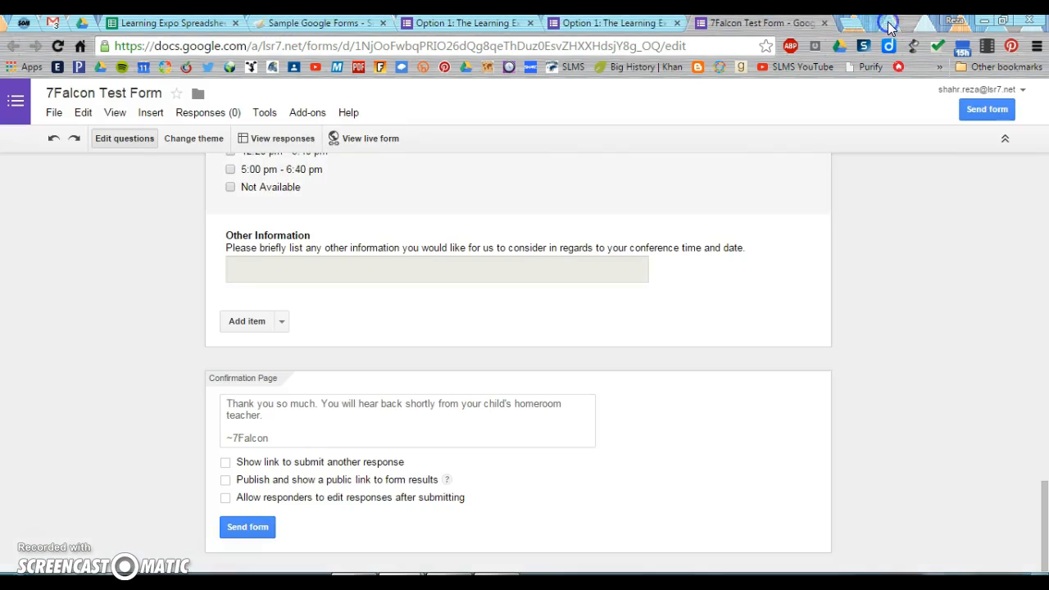
# Step: Open the 7Falcon Test Form's responses spreadsheet, close the form pages, and examine its column headers through Other Information
pyautogui.click(251, 138)
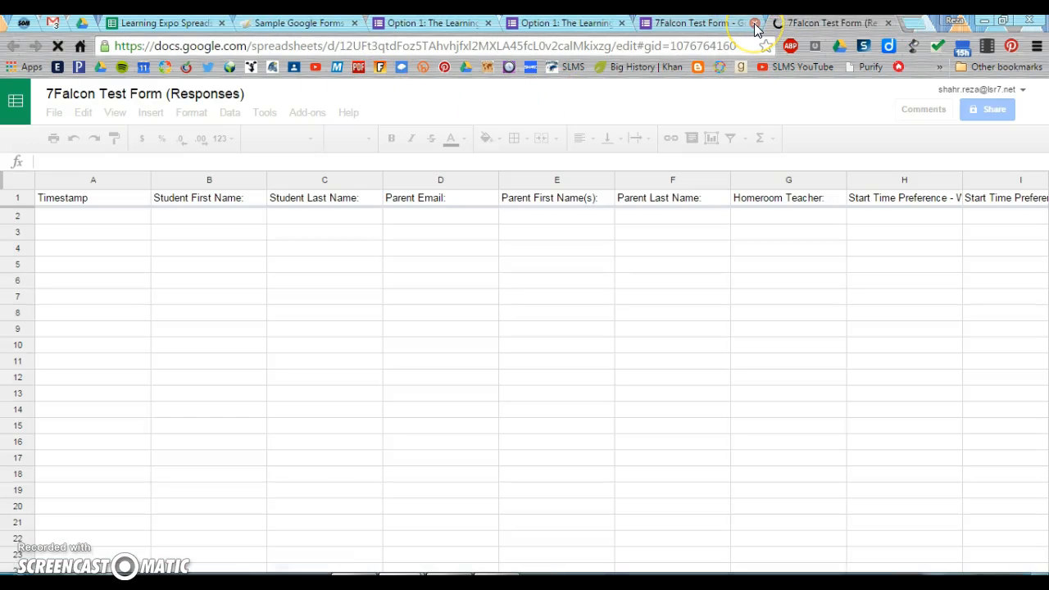
pyautogui.click(755, 23)
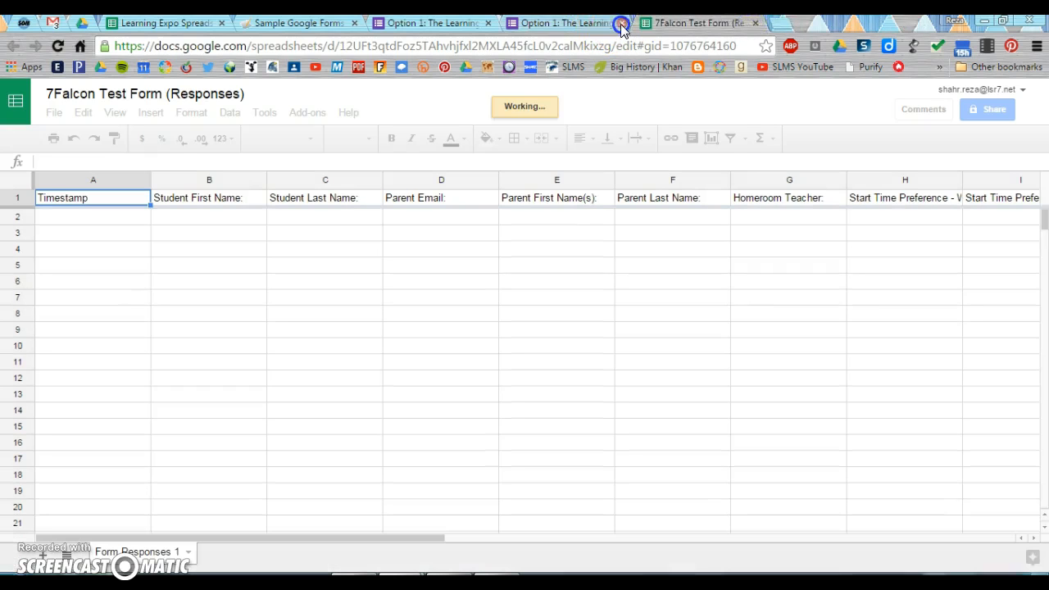
pyautogui.click(622, 24)
pyautogui.click(488, 24)
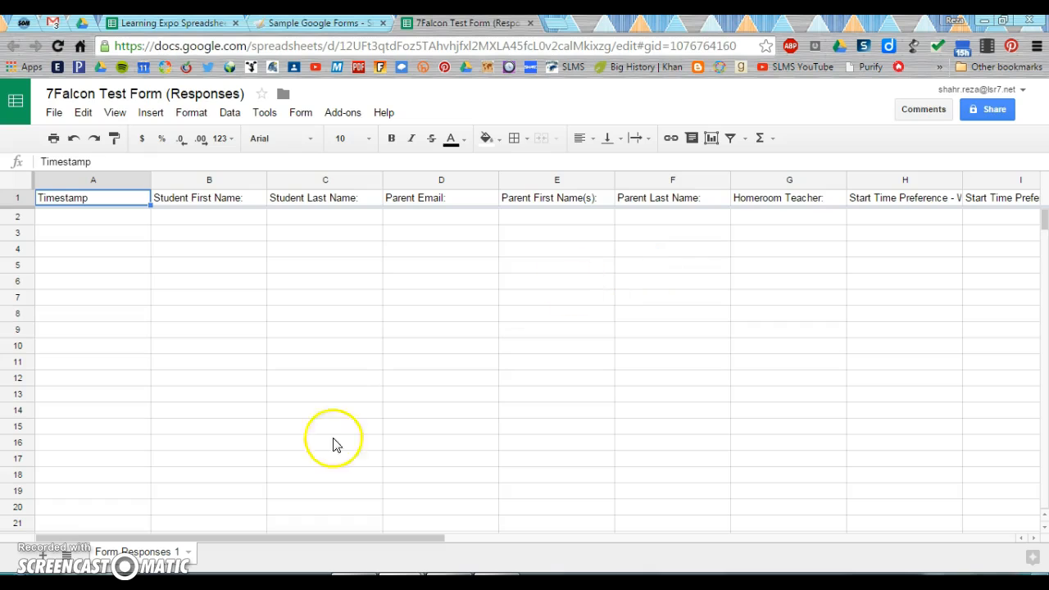
pyautogui.moveTo(255, 540); pyautogui.dragTo(373, 528)
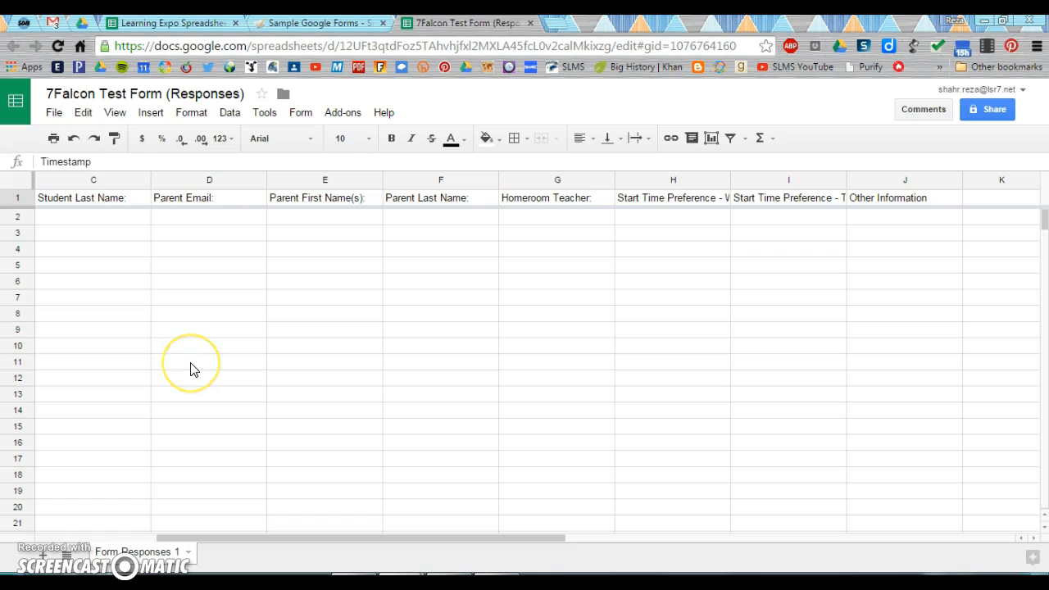
# Step: Locate the Learning Expo Spreadsheet SAMPLE in the Drive folder and view the already open spreadsheet
pyautogui.click(80, 24)
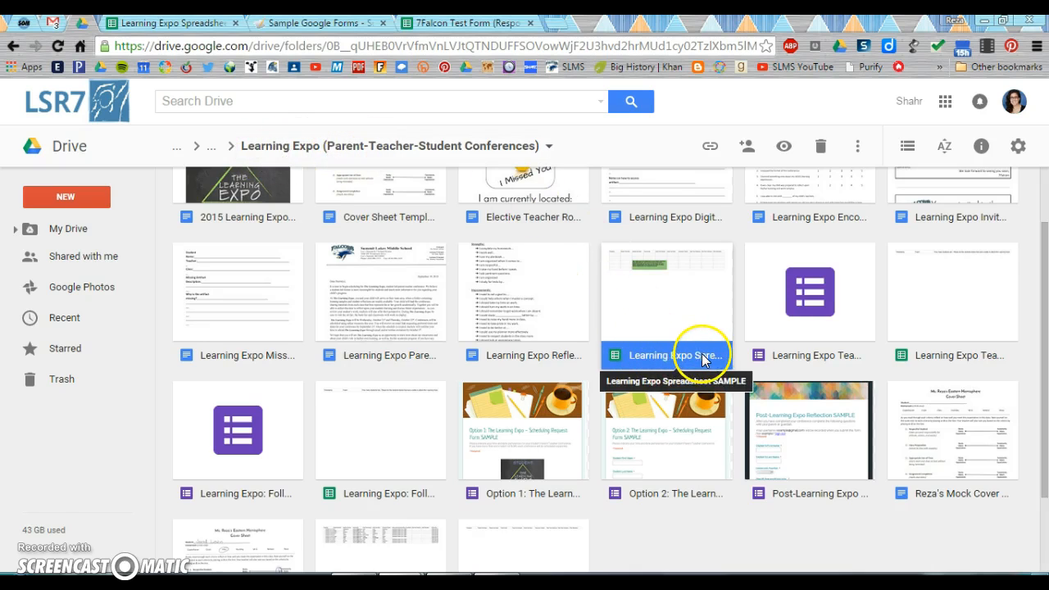
pyautogui.click(202, 24)
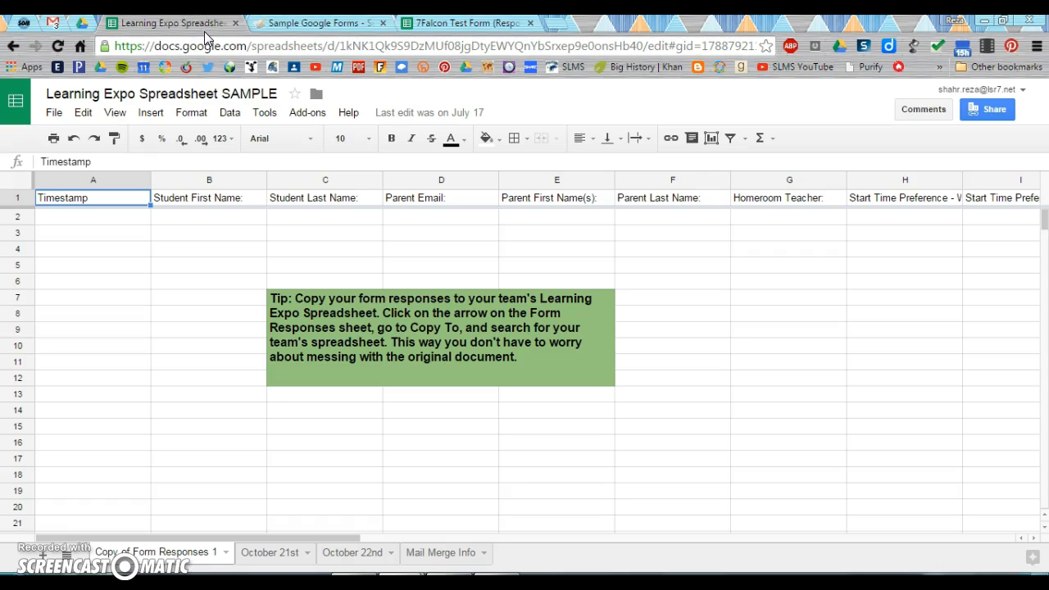
# Step: Open the destination choice for copying the 7Falcon Test Form's Form Responses 1 sheet into another spreadsheet, and cancel it
pyautogui.click(463, 29)
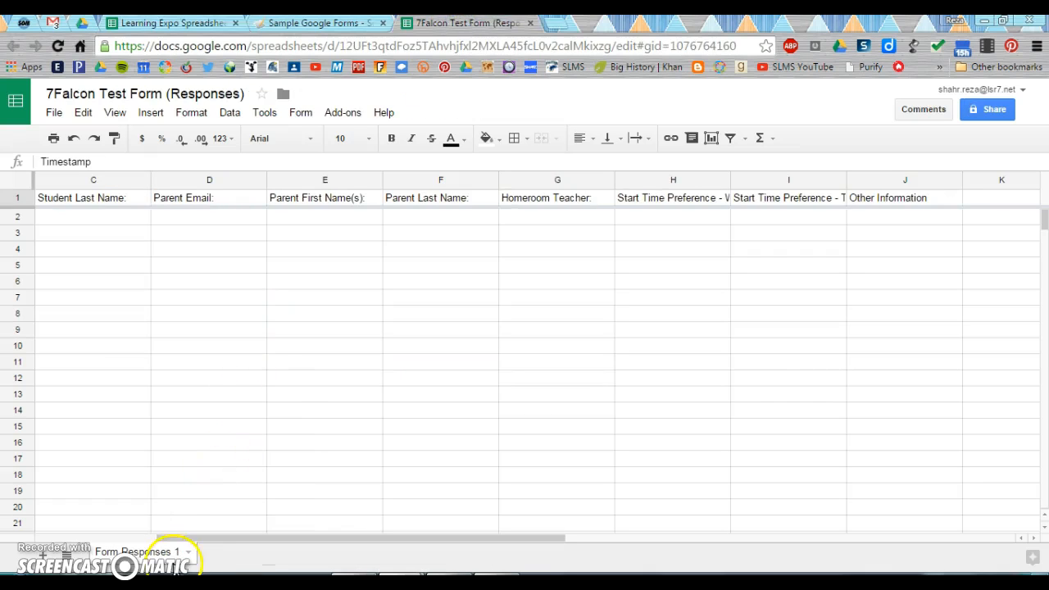
pyautogui.click(189, 552)
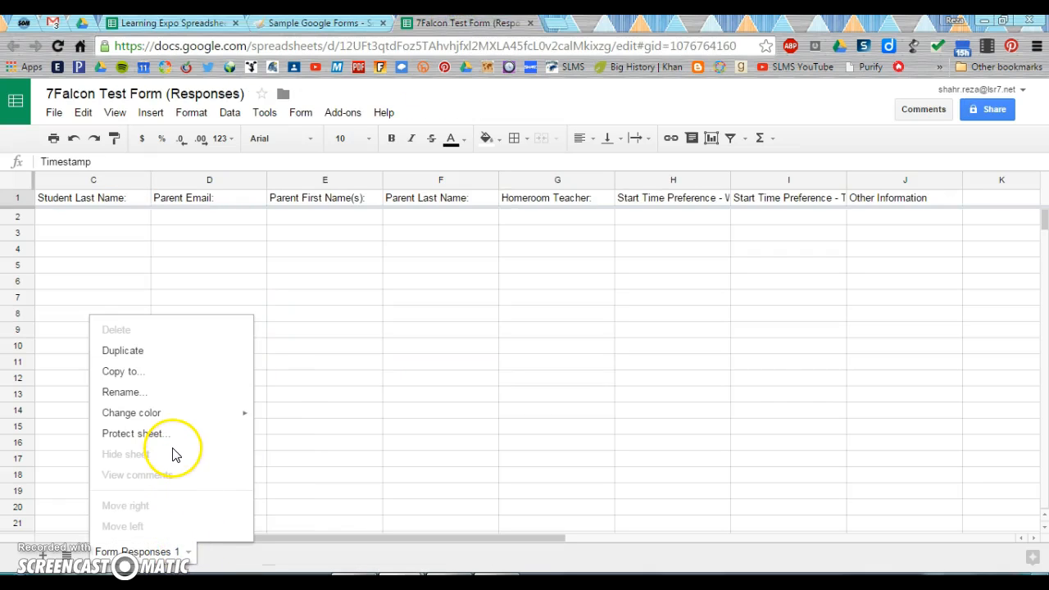
pyautogui.click(151, 371)
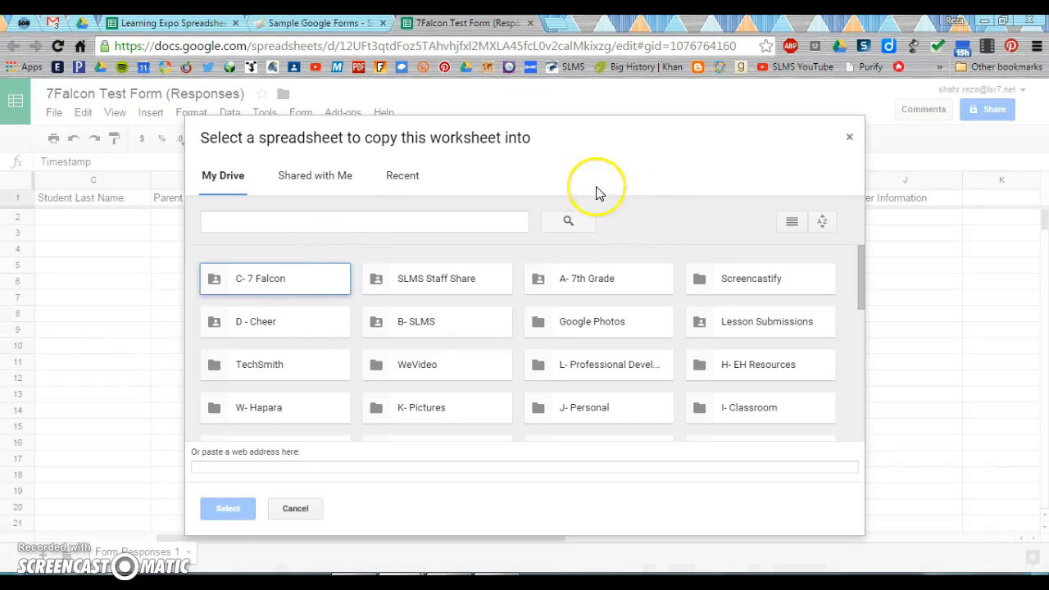
pyautogui.click(289, 509)
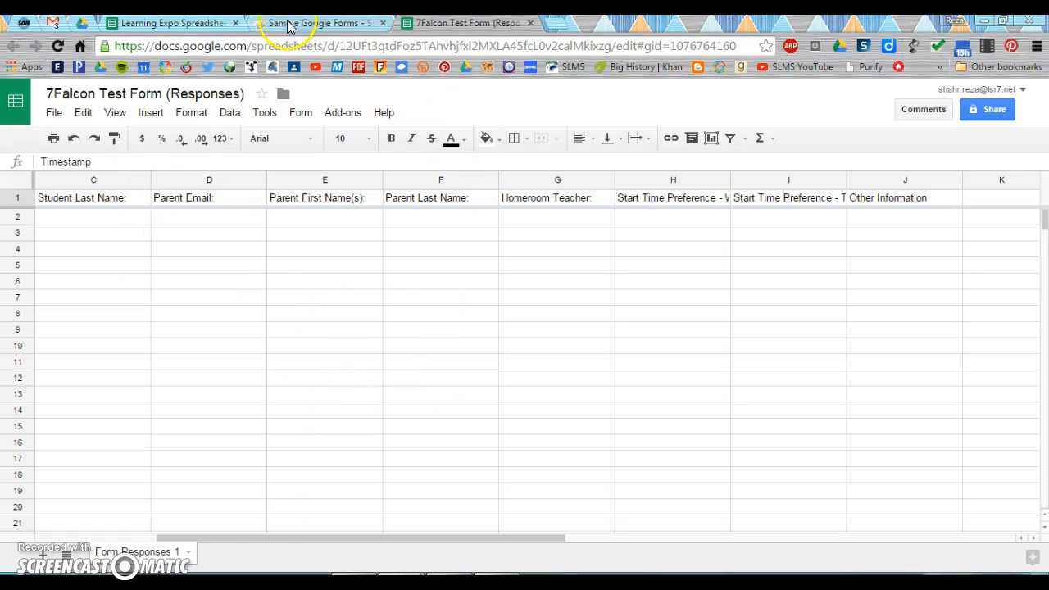
# Step: Review the October 21st and October 22nd schedules in the Learning Expo Spreadsheet SAMPLE, and return to Copy of Form Responses 1
pyautogui.click(197, 26)
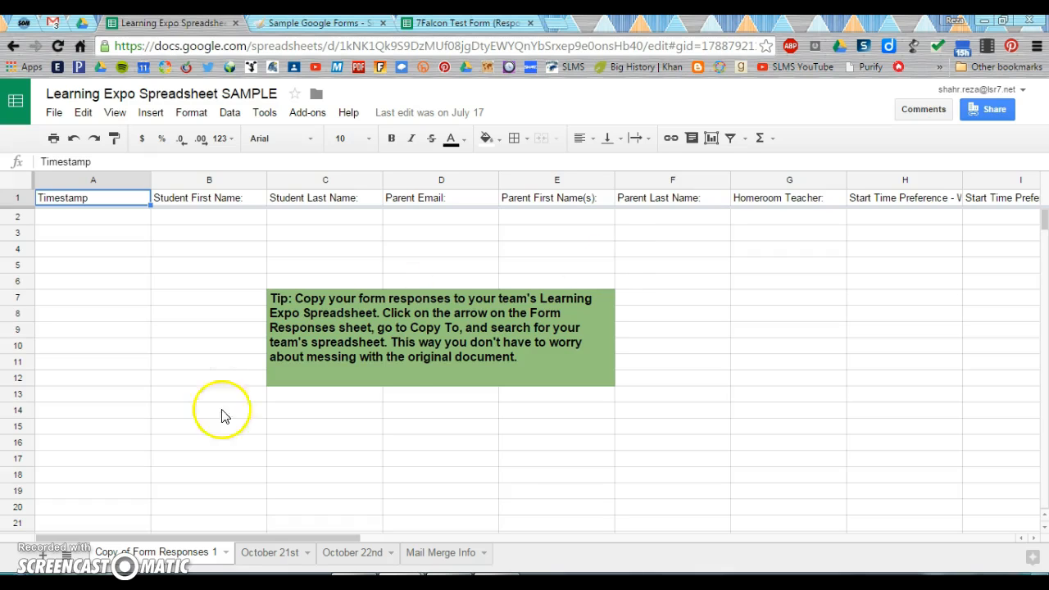
pyautogui.click(276, 554)
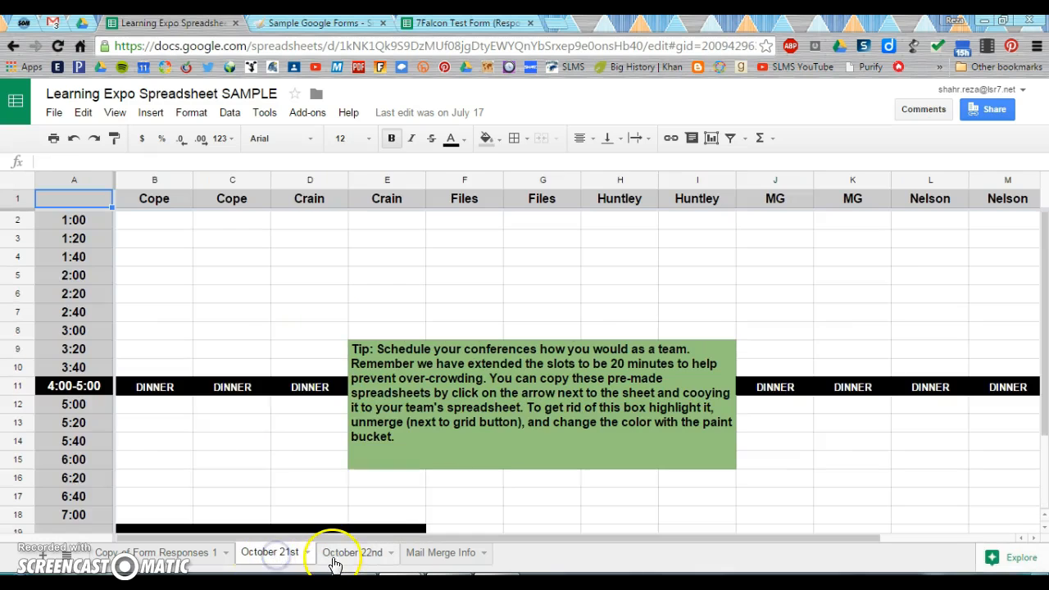
pyautogui.click(348, 554)
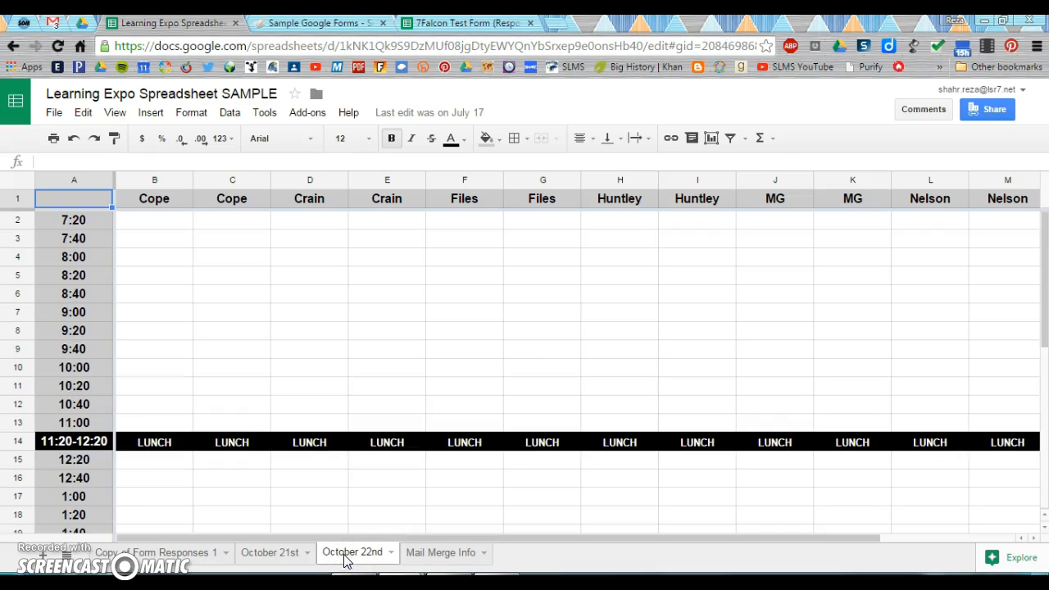
pyautogui.click(276, 554)
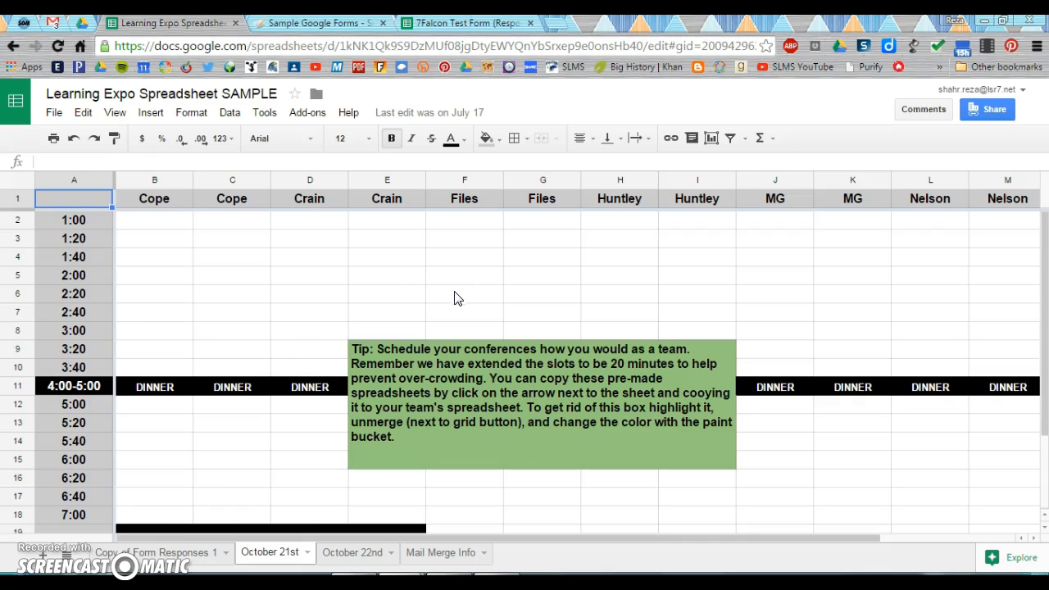
pyautogui.click(168, 552)
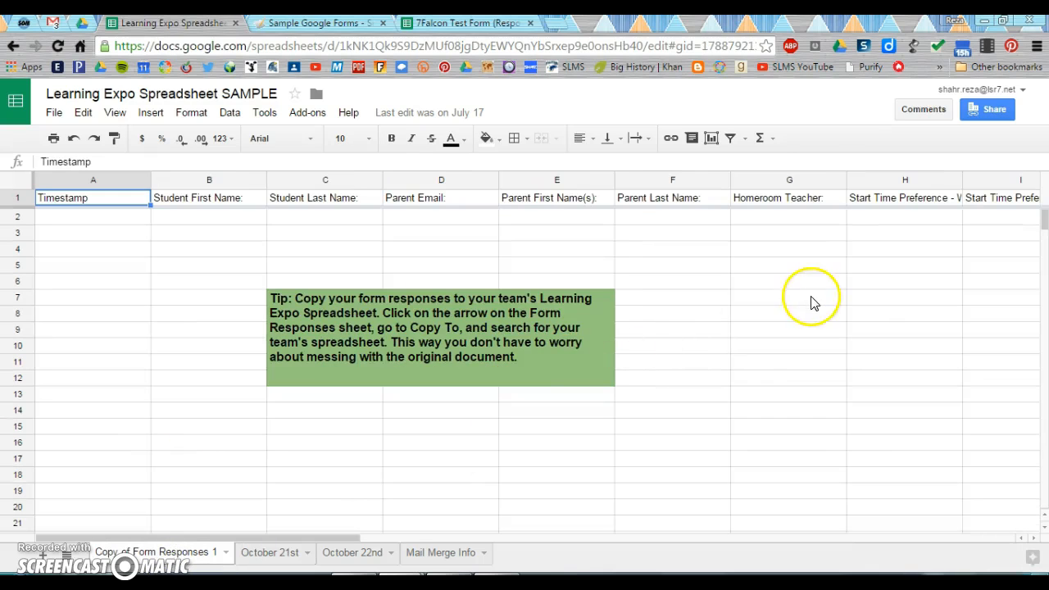
# Step: Select the Homeroom Teacher column, start rowCall with Homeroom Teacher as the column to use, and close it without sorting
pyautogui.click(837, 181)
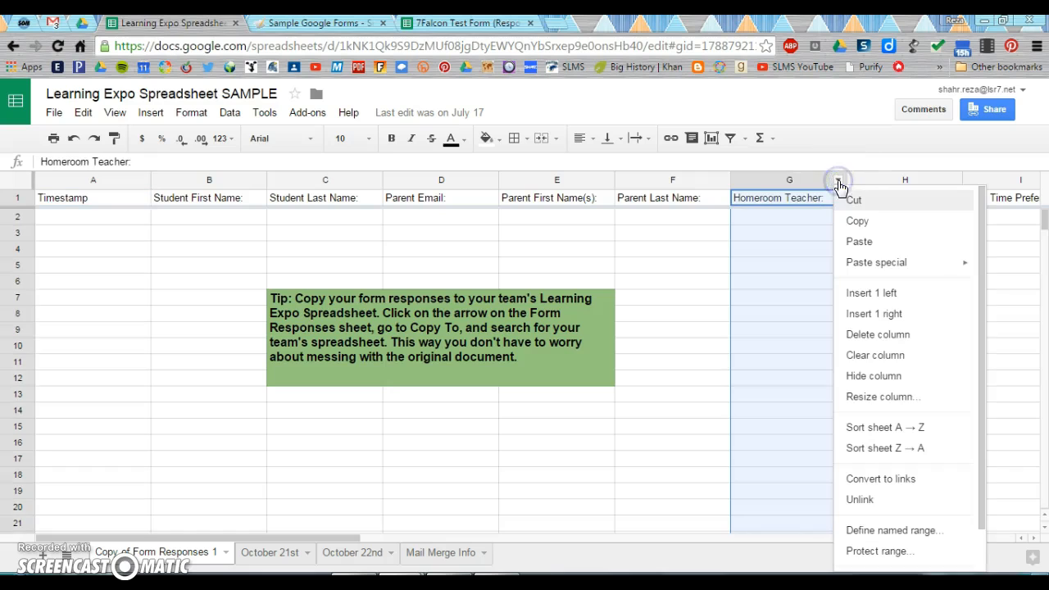
pyautogui.click(804, 181)
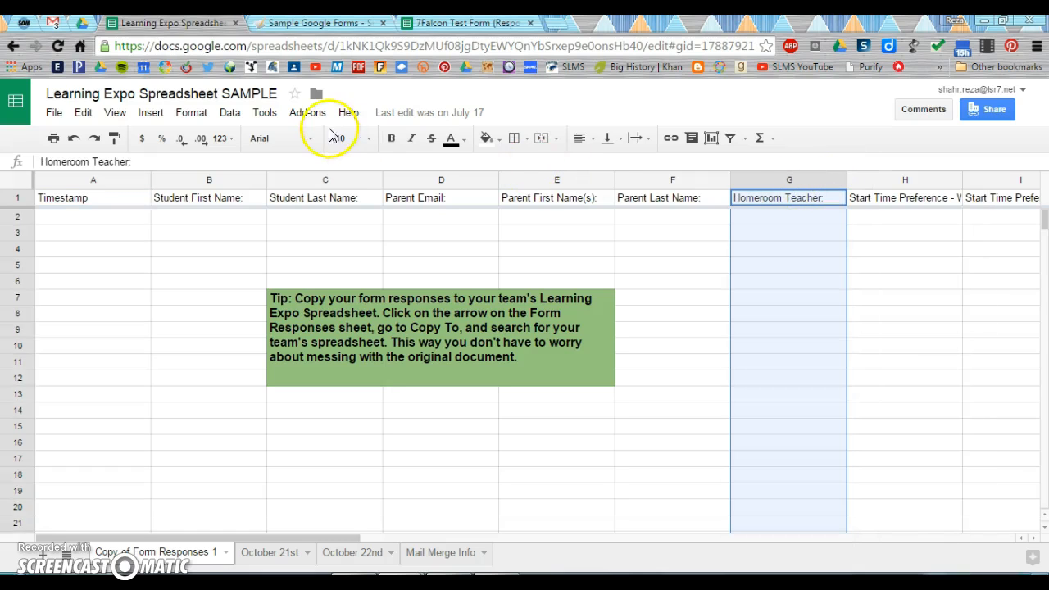
pyautogui.click(307, 112)
pyautogui.moveTo(316, 181)
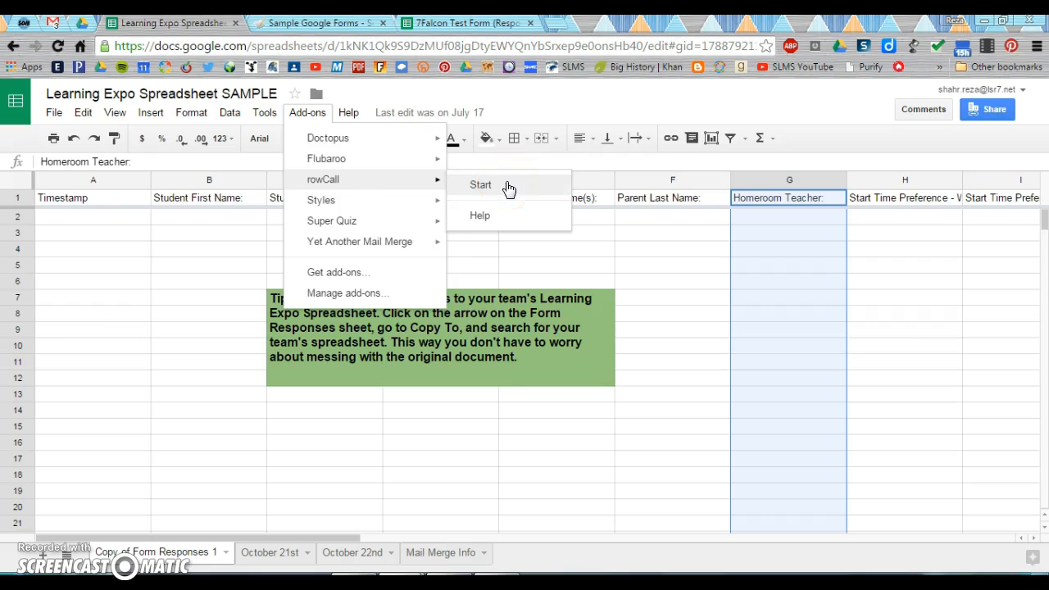
pyautogui.click(481, 185)
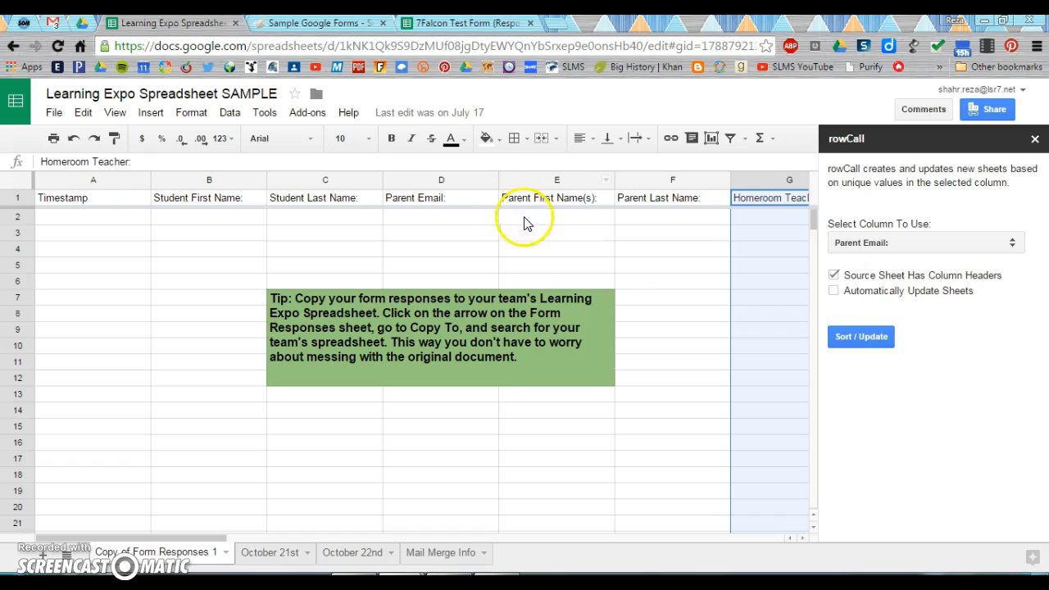
pyautogui.click(901, 238)
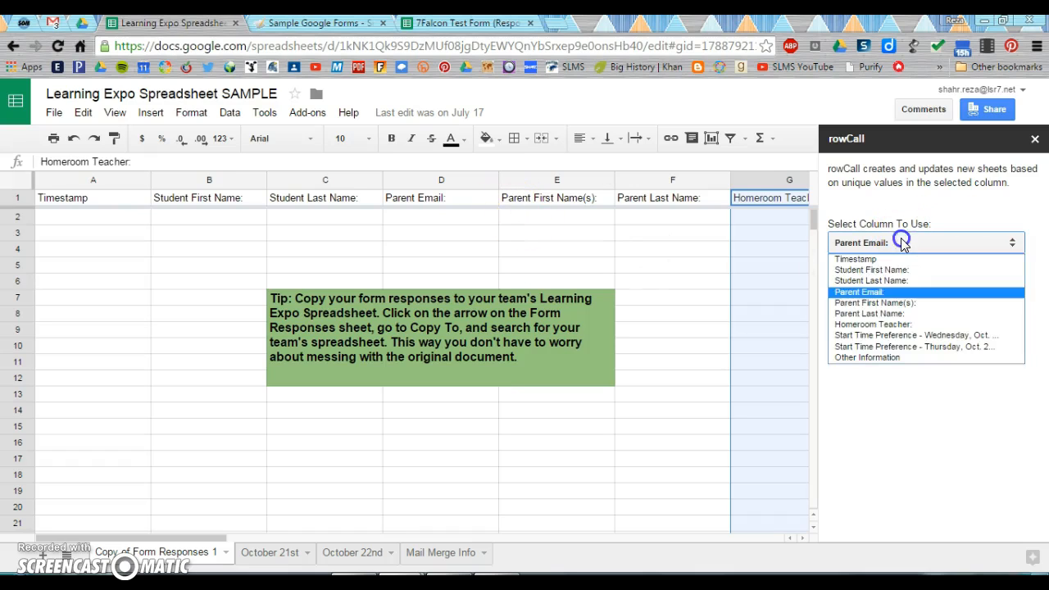
pyautogui.click(867, 327)
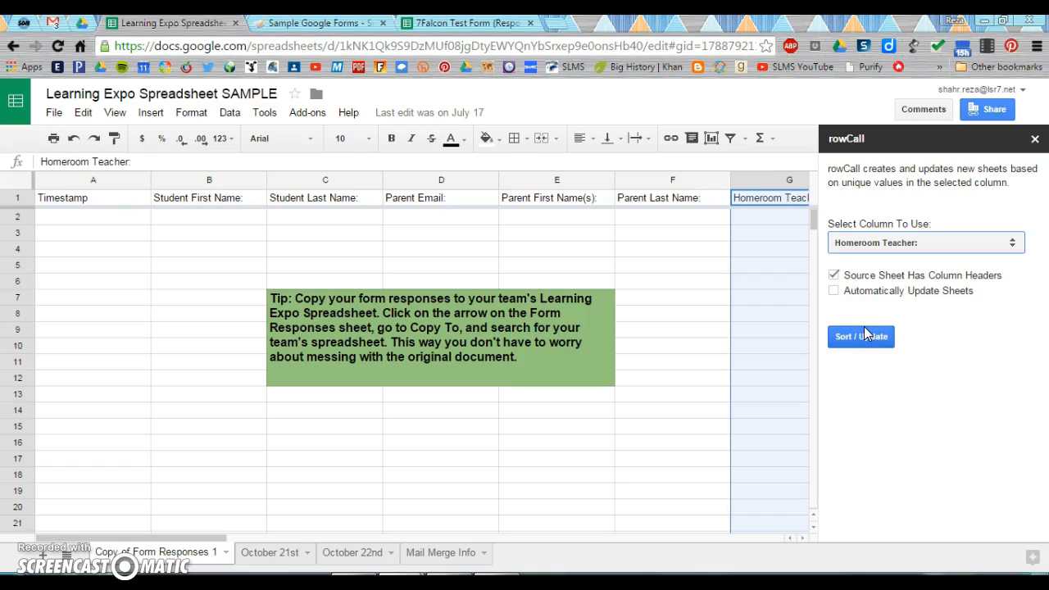
pyautogui.click(1035, 139)
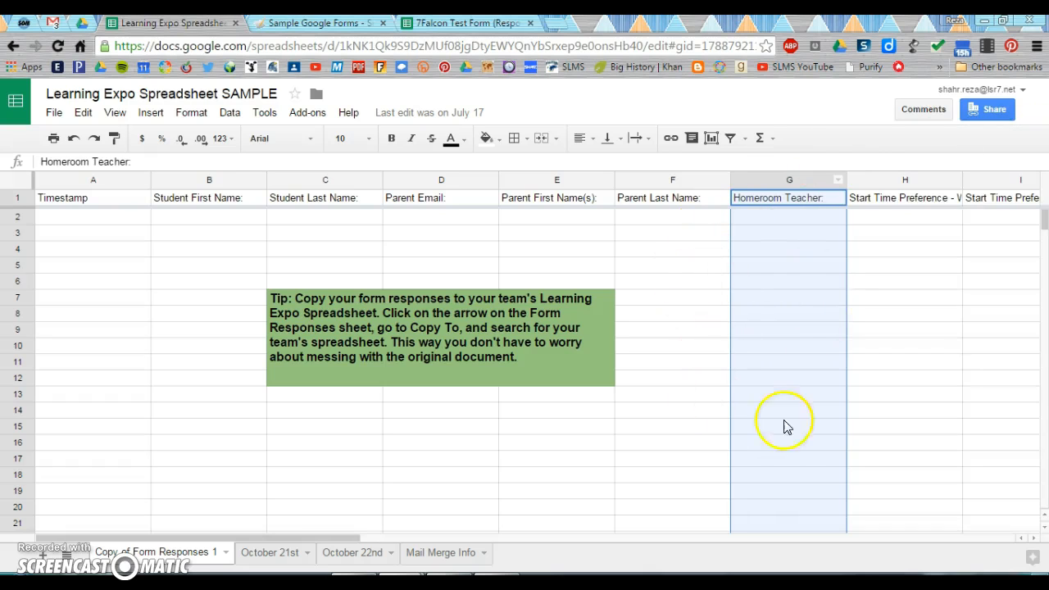
# Step: Revisit the October 21st schedule and return to the copied form responses sheet
pyautogui.click(272, 553)
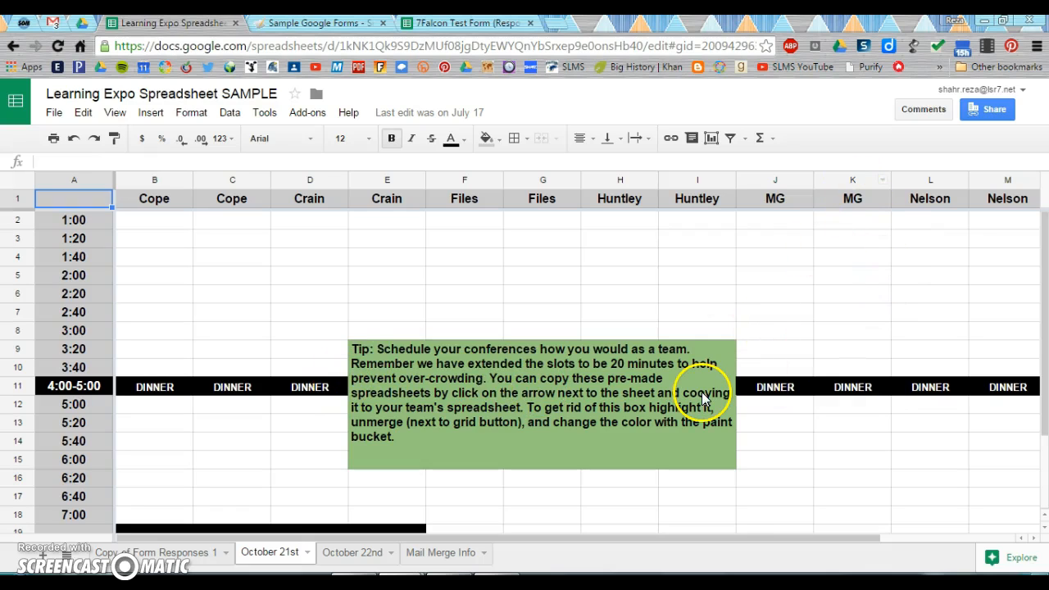
pyautogui.moveTo(655, 541)
pyautogui.mouseDown()
pyautogui.moveTo(726, 538)
pyautogui.moveTo(648, 536)
pyautogui.mouseUp()
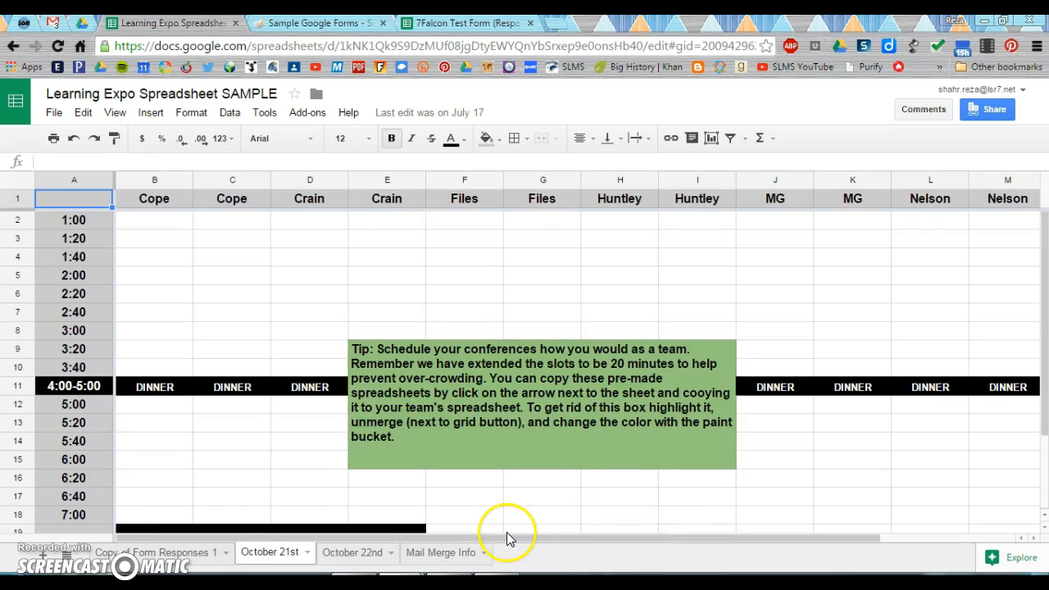
pyautogui.click(187, 553)
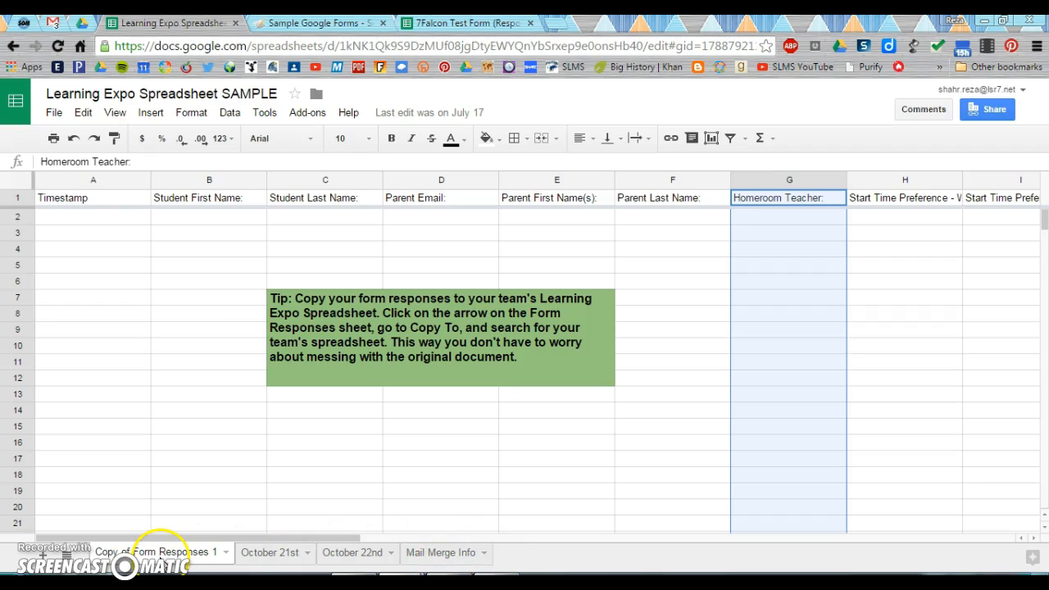
# Step: Examine the Mail Merge Info sheet's instructions and its column headers through Time
pyautogui.click(439, 552)
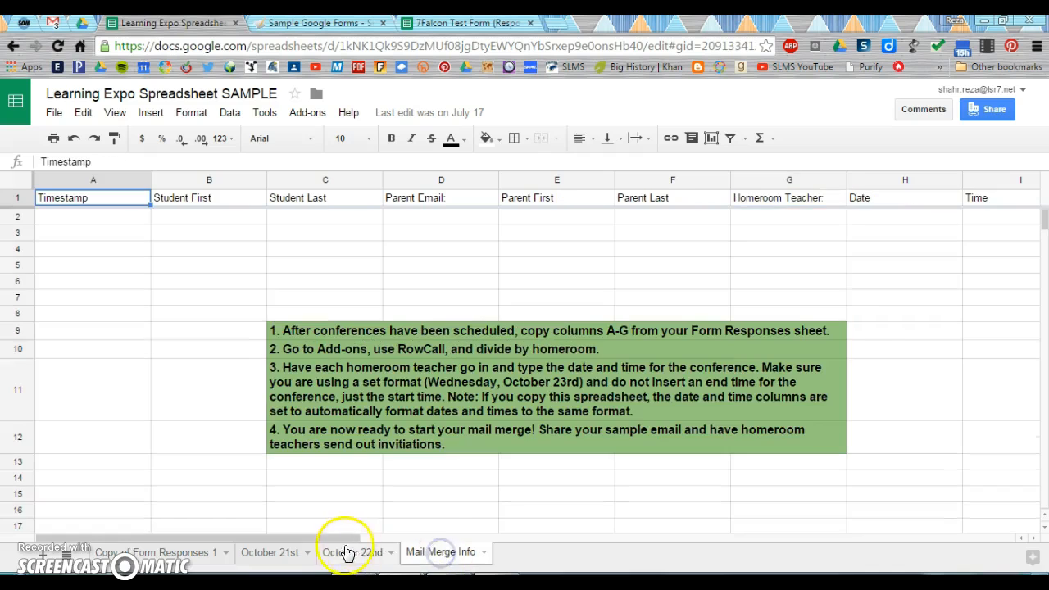
pyautogui.moveTo(347, 537); pyautogui.dragTo(451, 538)
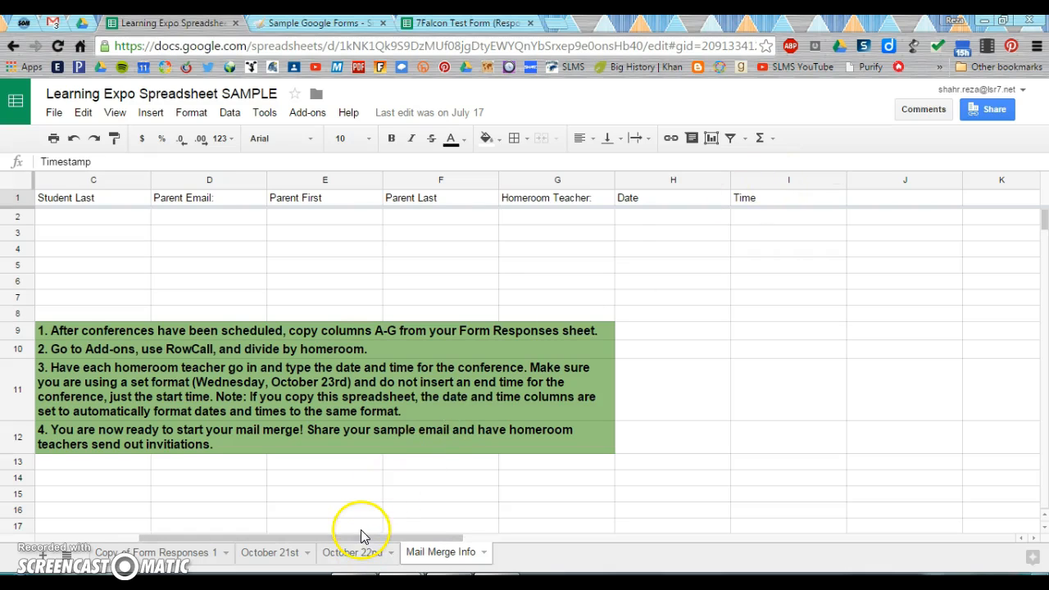
pyautogui.moveTo(359, 545); pyautogui.dragTo(287, 539)
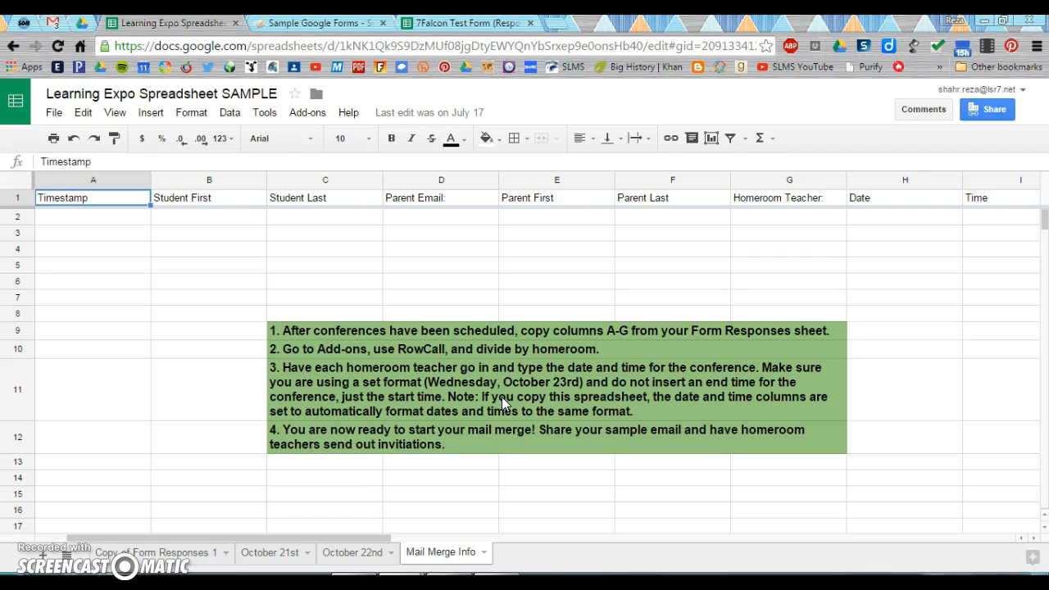
# Step: Enter the sample date 10/21 in cell H7 of Mail Merge Info and widen the Date column to fit it
pyautogui.moveTo(324, 539); pyautogui.dragTo(387, 531)
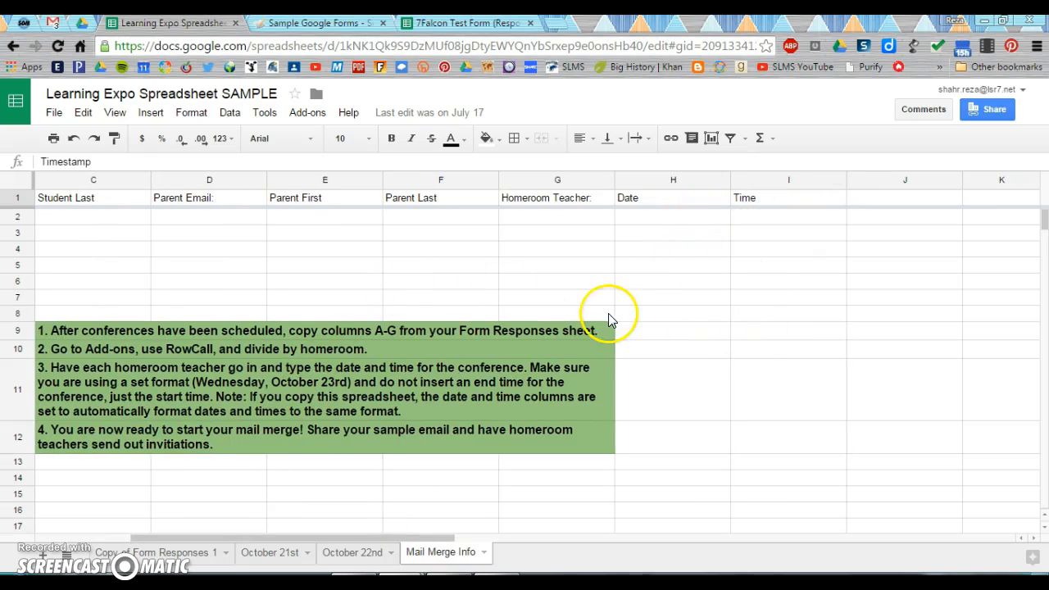
pyautogui.click(658, 296)
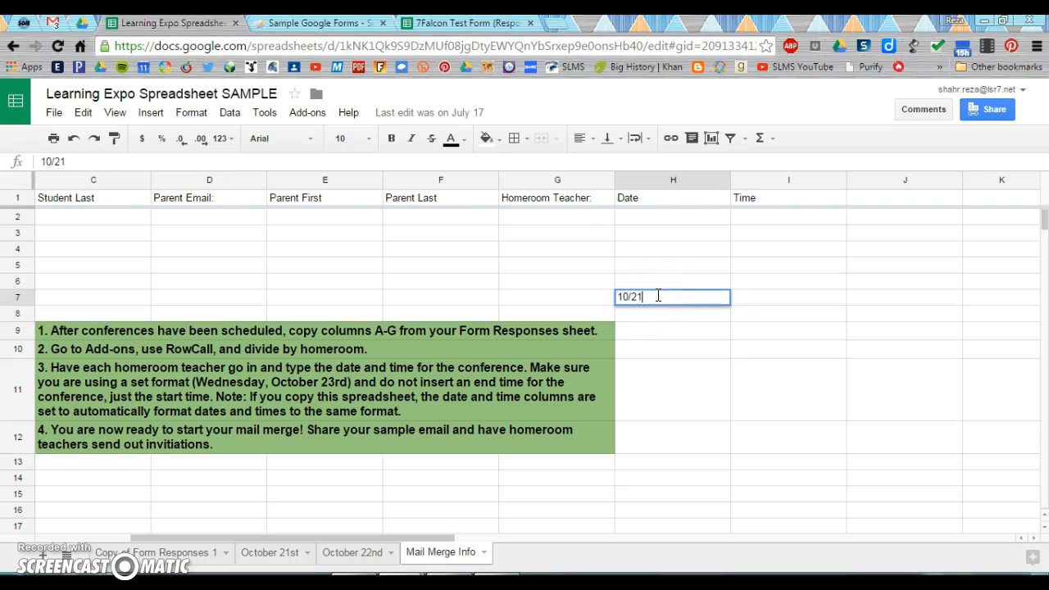
pyautogui.press('Return')
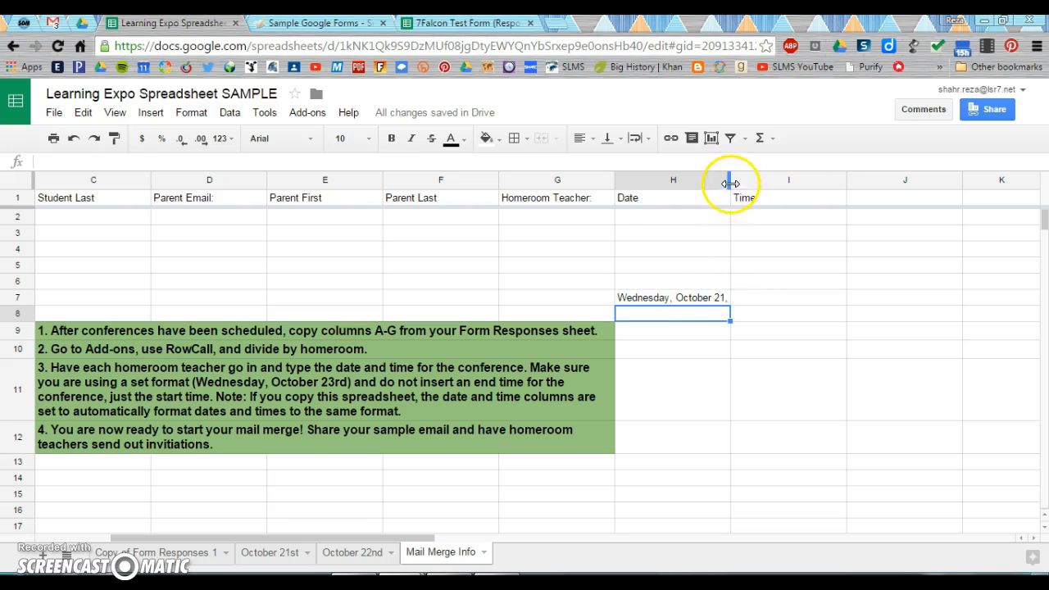
pyautogui.moveTo(731, 180); pyautogui.dragTo(774, 182)
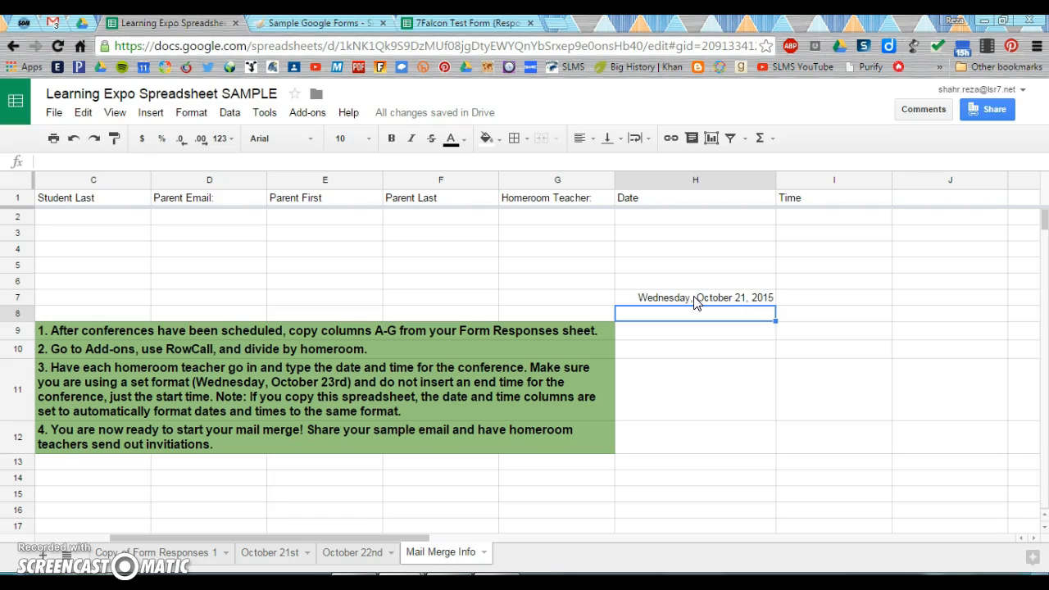
# Step: Enter the sample time 1:00 pm in cell I7 under the Time header
pyautogui.doubleClick(789, 300)
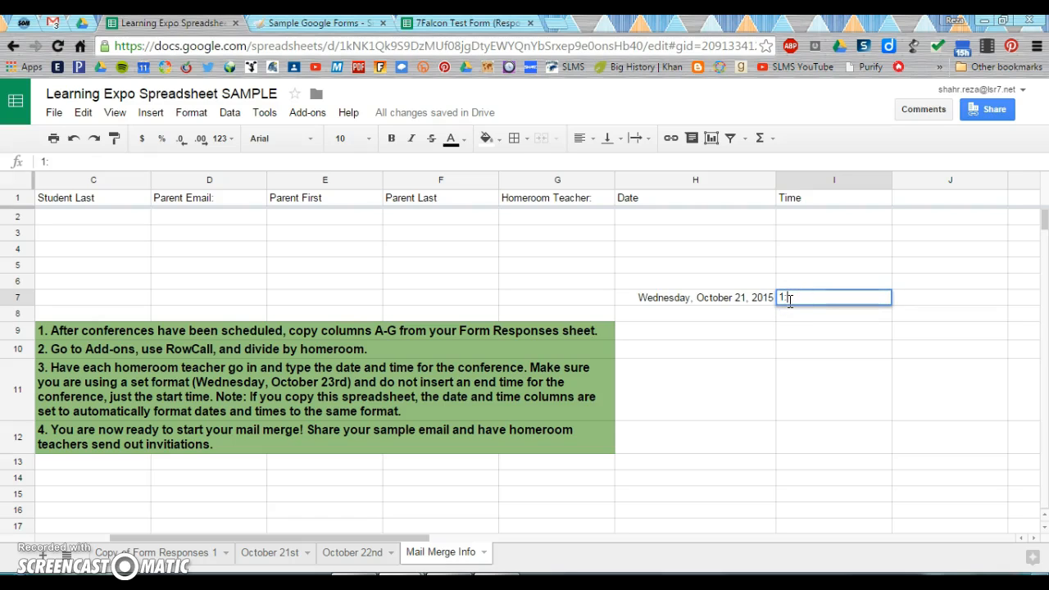
pyautogui.write('1:00 pm')
pyautogui.press('Return')
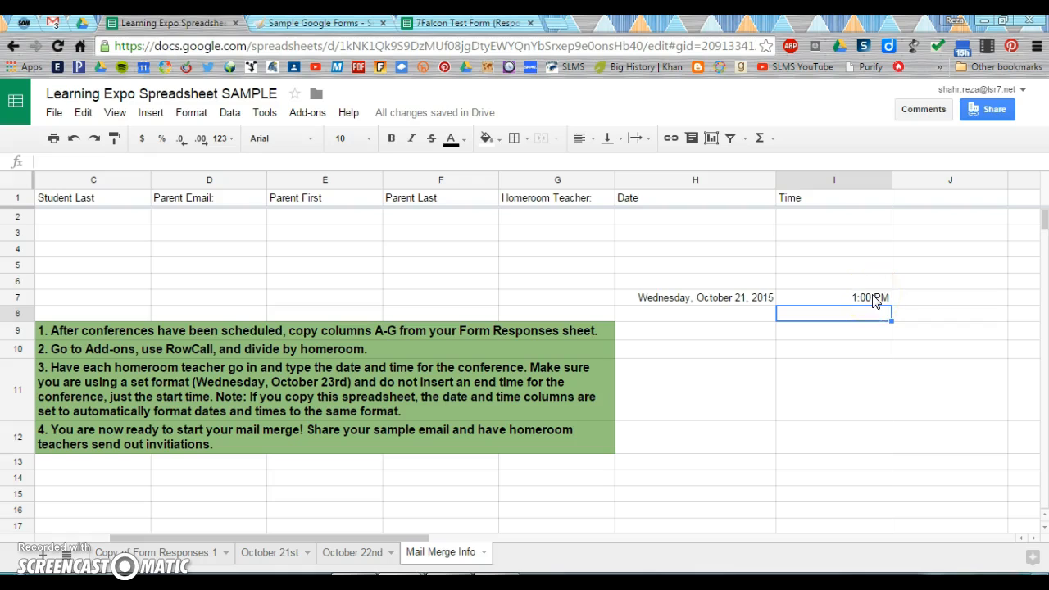
# Step: Start a mail merge with Yet Another Mail Merge and save Parent Email as the recipients column
pyautogui.click(418, 539)
pyautogui.moveTo(418, 538); pyautogui.dragTo(339, 537)
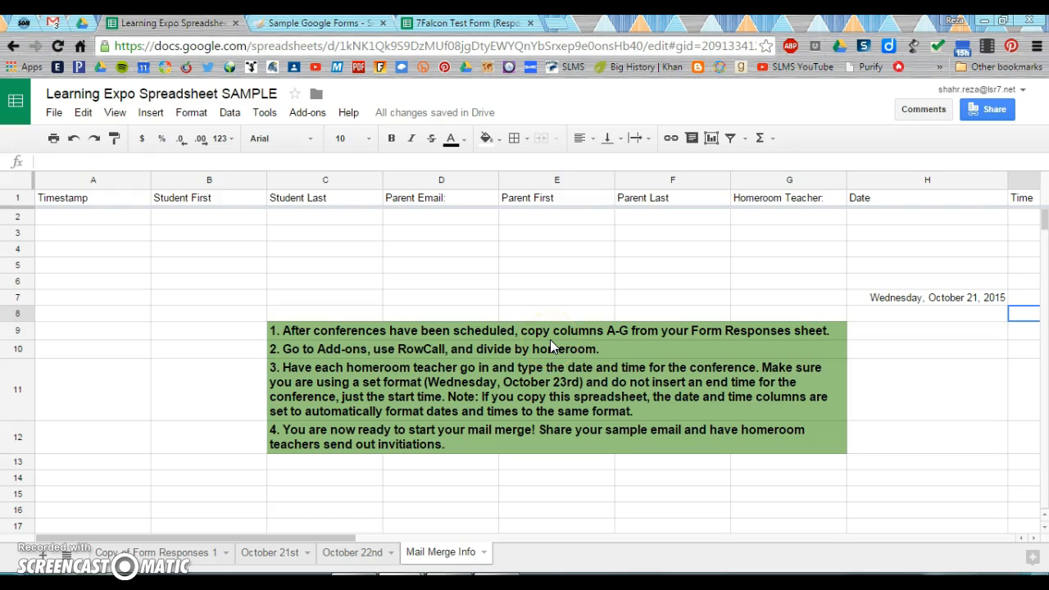
pyautogui.click(303, 115)
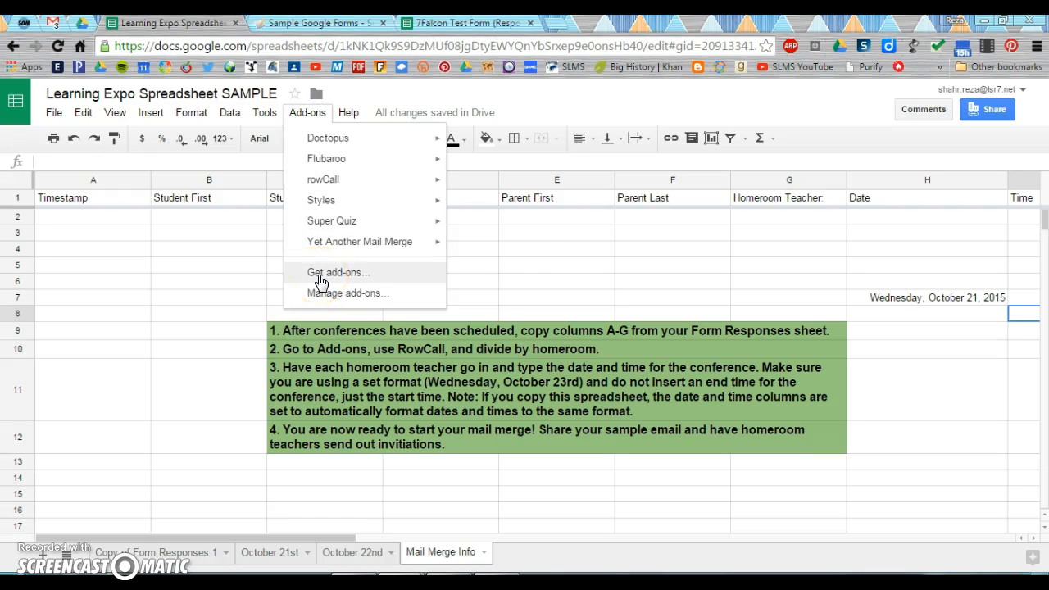
pyautogui.moveTo(348, 251)
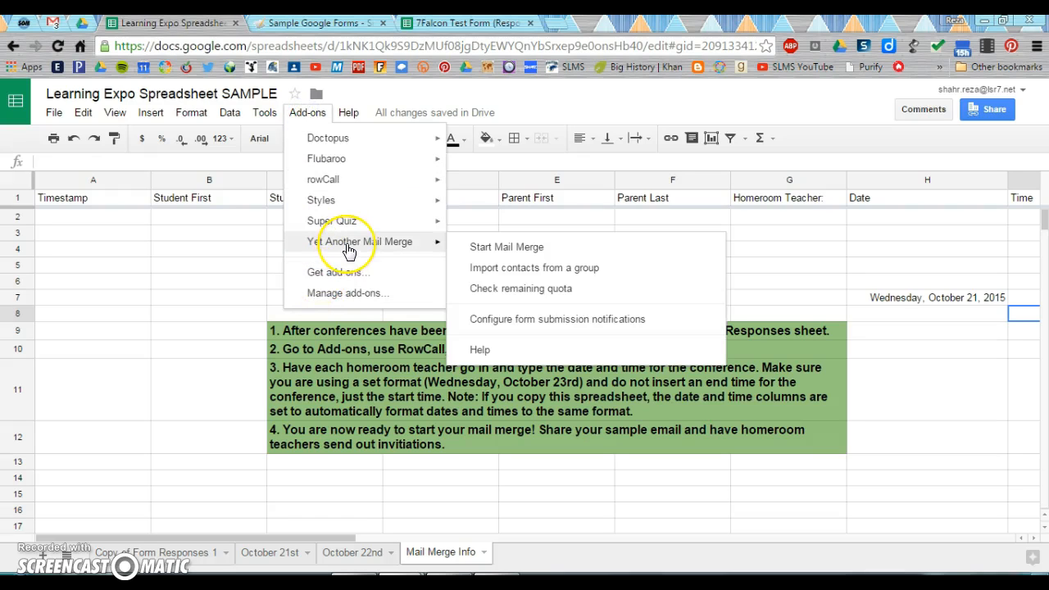
pyautogui.click(490, 250)
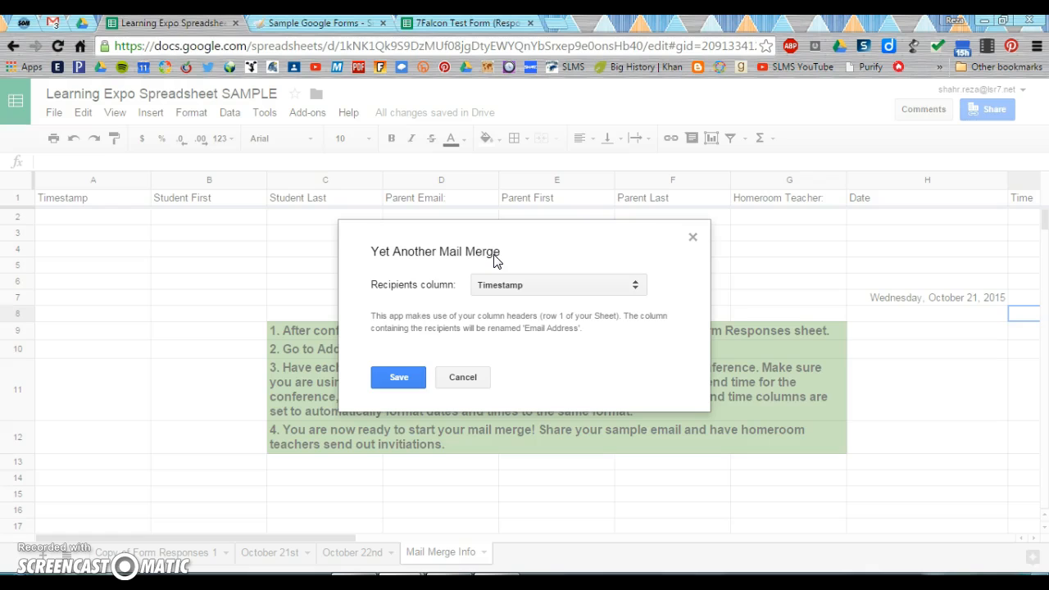
pyautogui.click(497, 300)
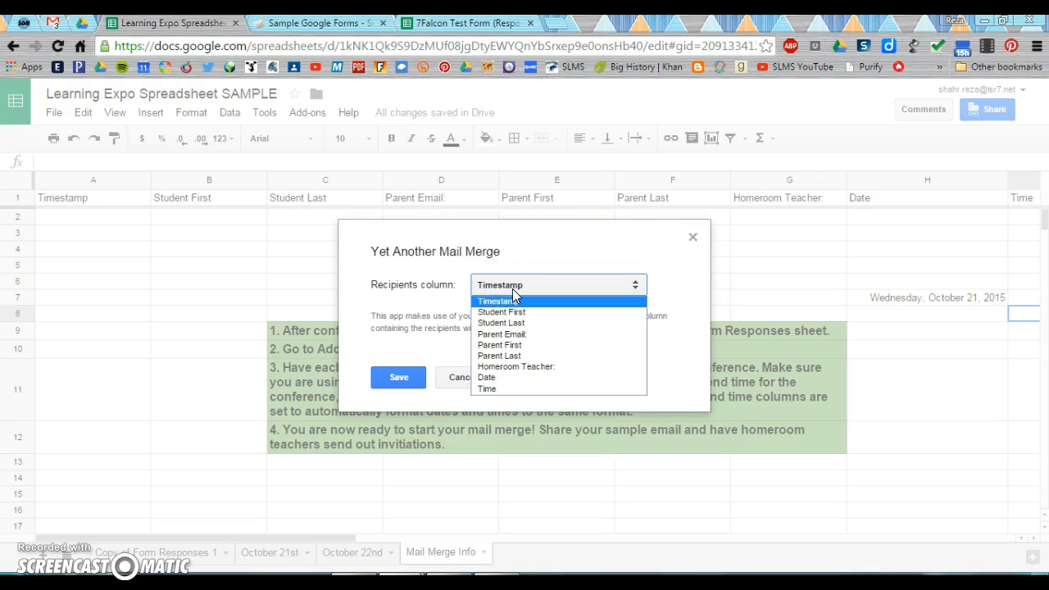
pyautogui.click(516, 336)
pyautogui.click(394, 379)
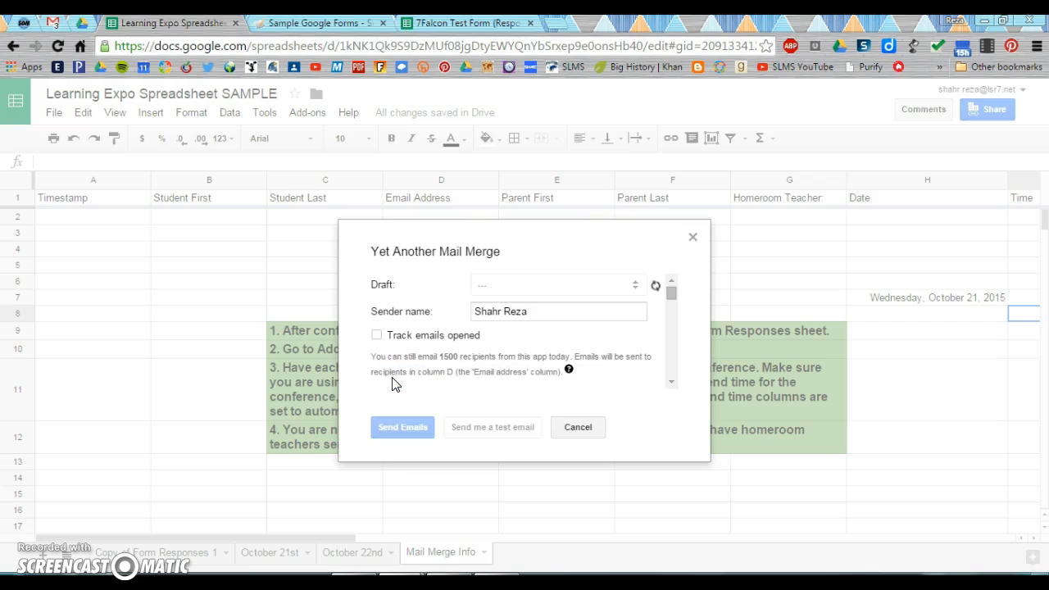
# Step: Choose the draft "Official Conference Time for <<Student First Name:>>" for the mail merge and open that draft in Gmail
pyautogui.click(506, 286)
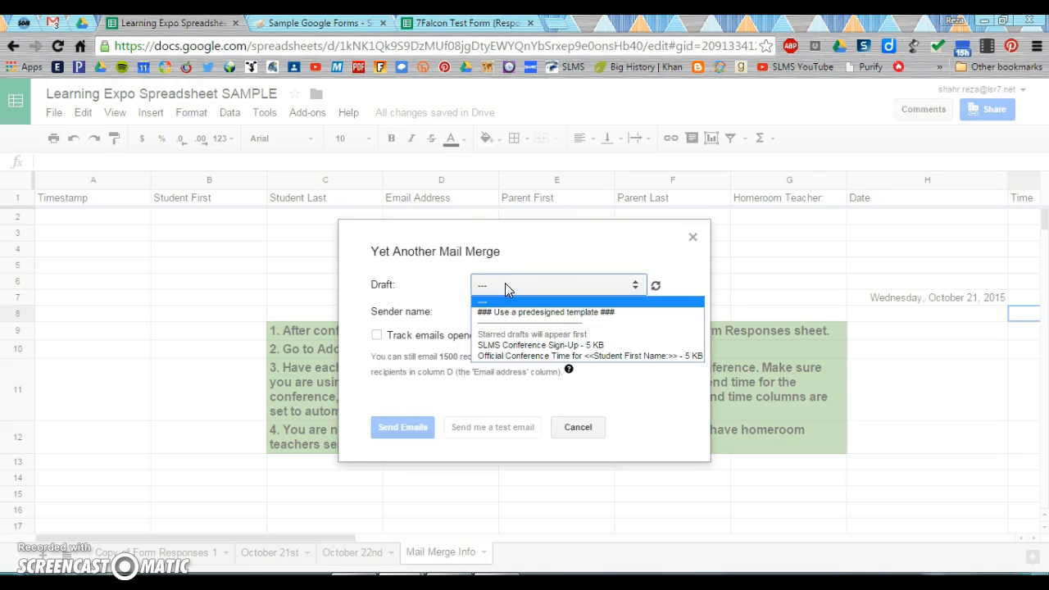
pyautogui.click(521, 357)
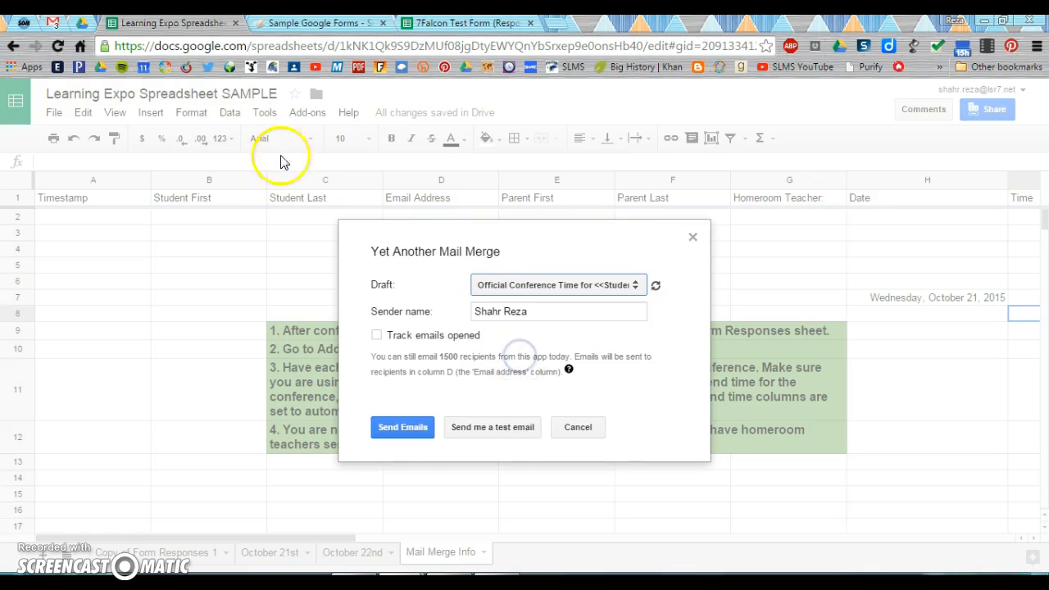
pyautogui.click(56, 22)
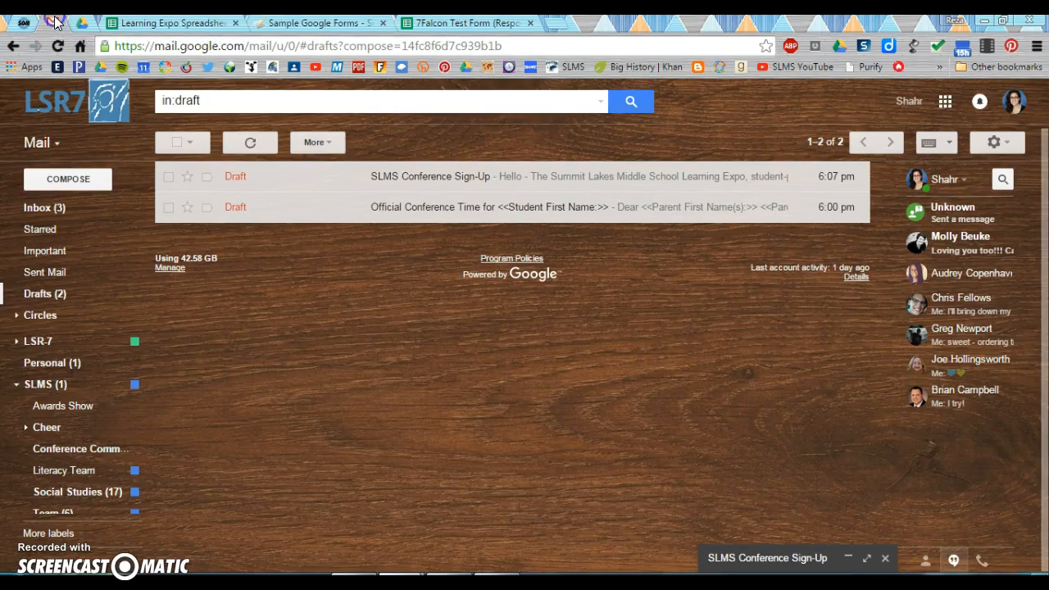
pyautogui.click(473, 208)
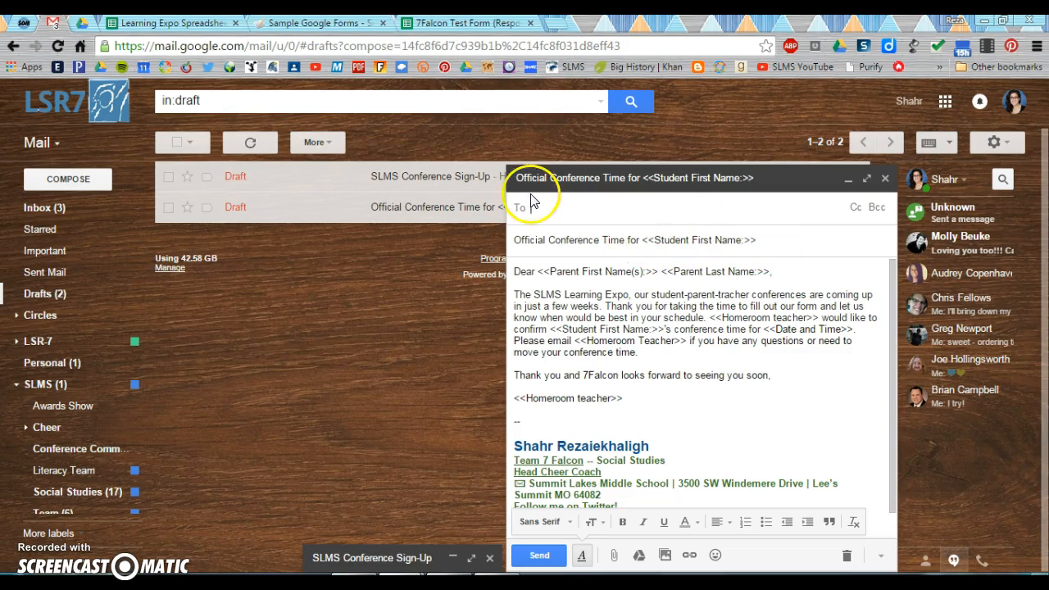
# Step: Compare the draft's merge tags with the column headers in 7Falcon Test Form (Responses) and the Learning Expo Spreadsheet
pyautogui.click(464, 24)
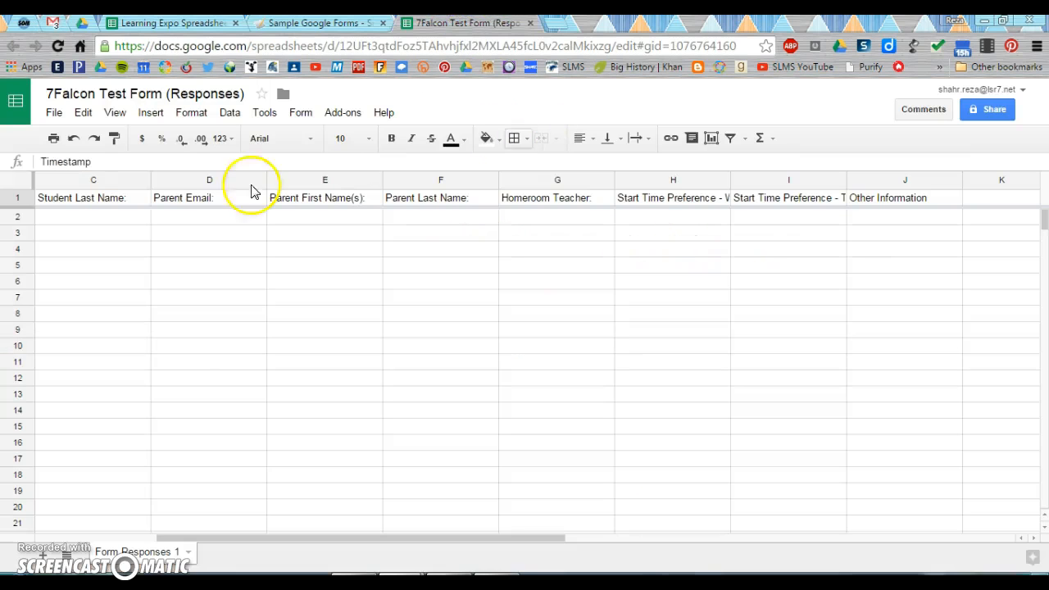
pyautogui.click(127, 203)
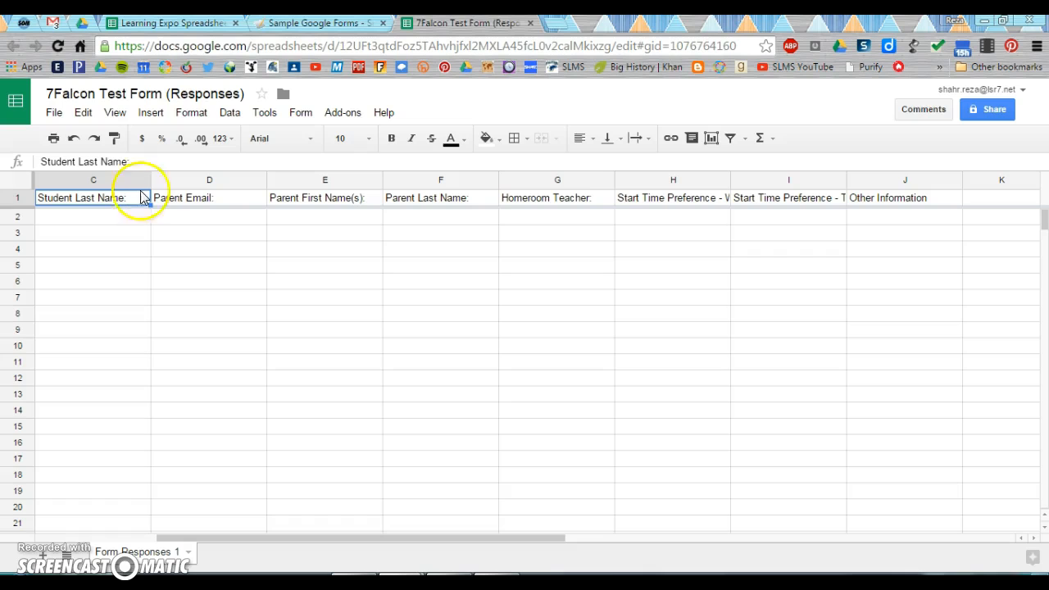
pyautogui.click(143, 27)
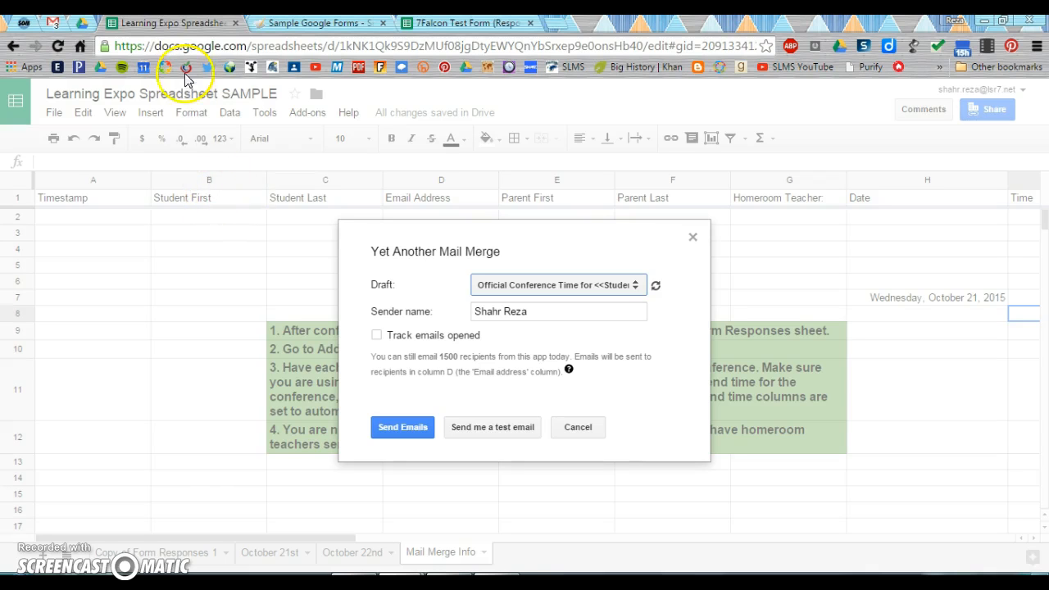
pyautogui.click(52, 25)
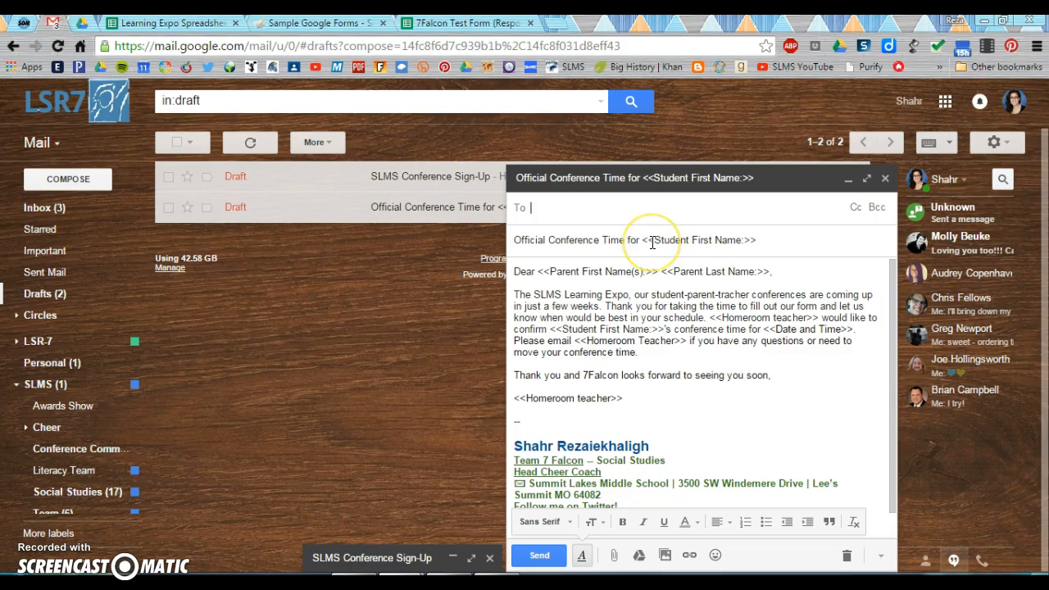
pyautogui.click(744, 241)
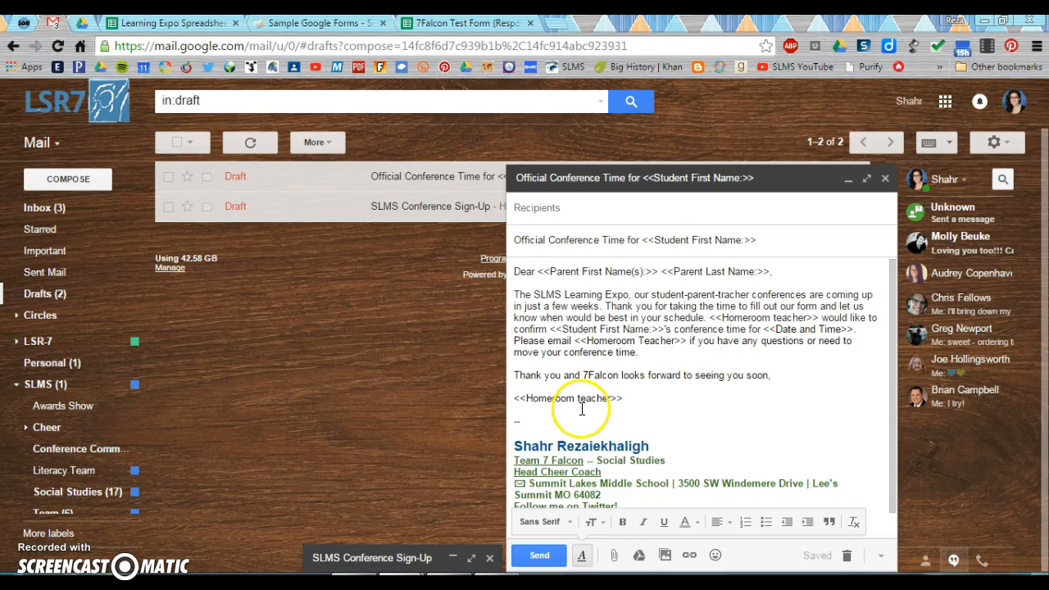
pyautogui.click(175, 24)
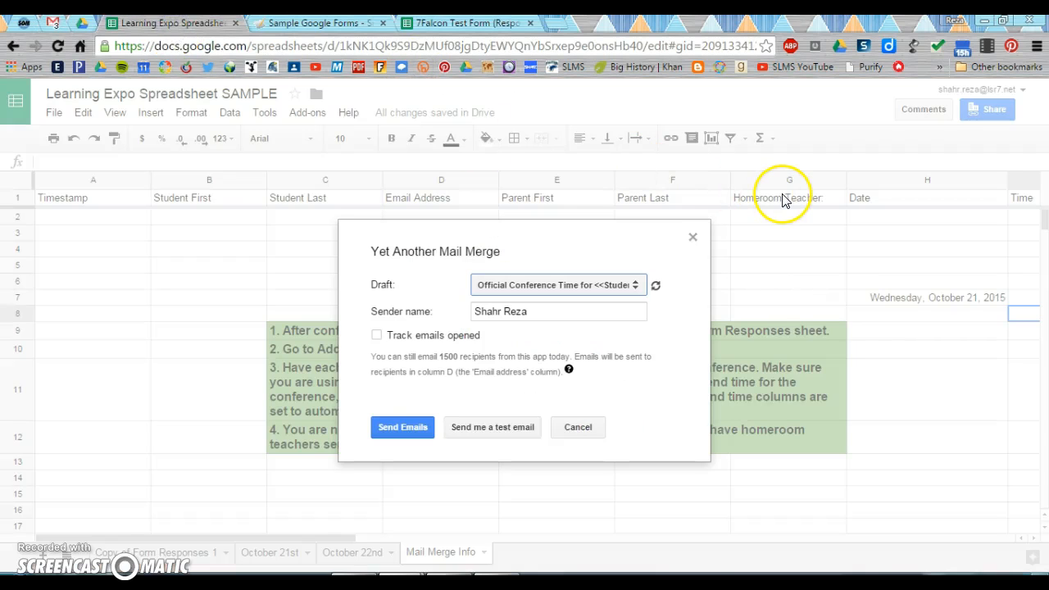
# Step: In the Gmail draft, change the tag after "Please email" and the sign-off tag to <<Homeroom Teacher:>>
pyautogui.click(51, 25)
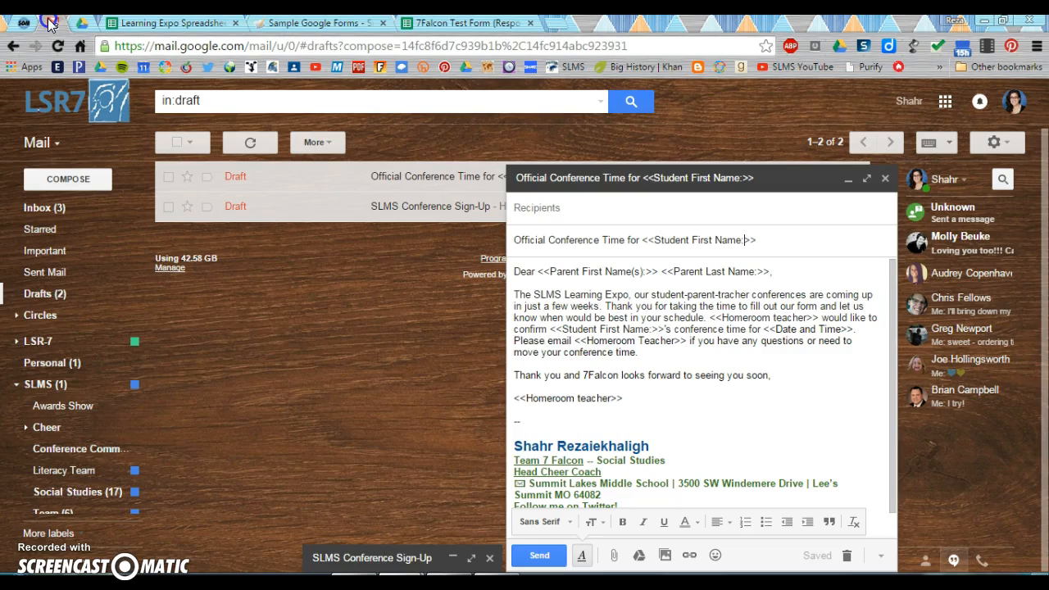
pyautogui.click(675, 343)
pyautogui.write(':')
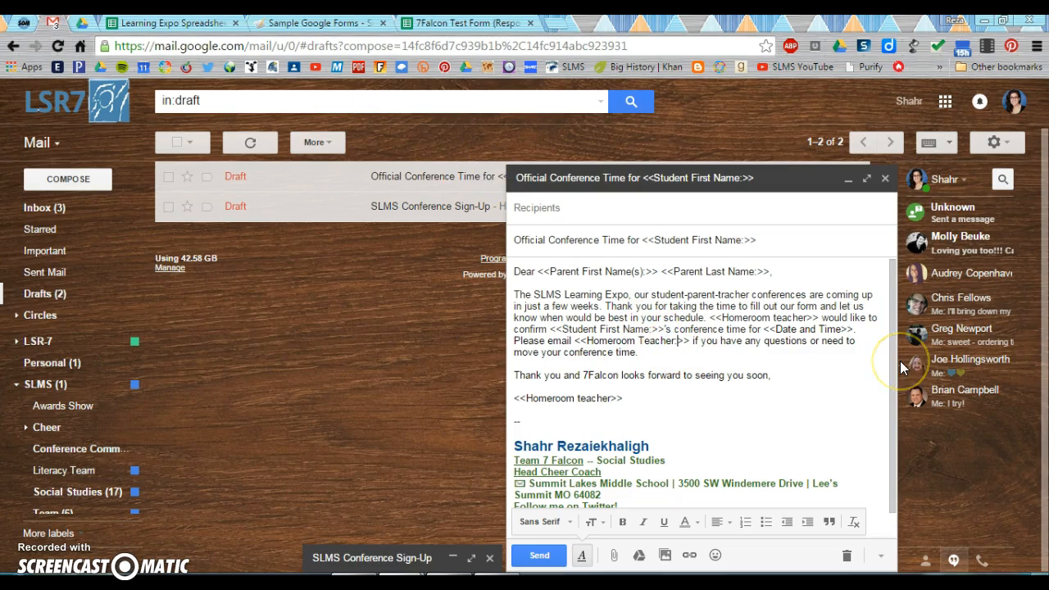
pyautogui.click(614, 398)
pyautogui.write(':')
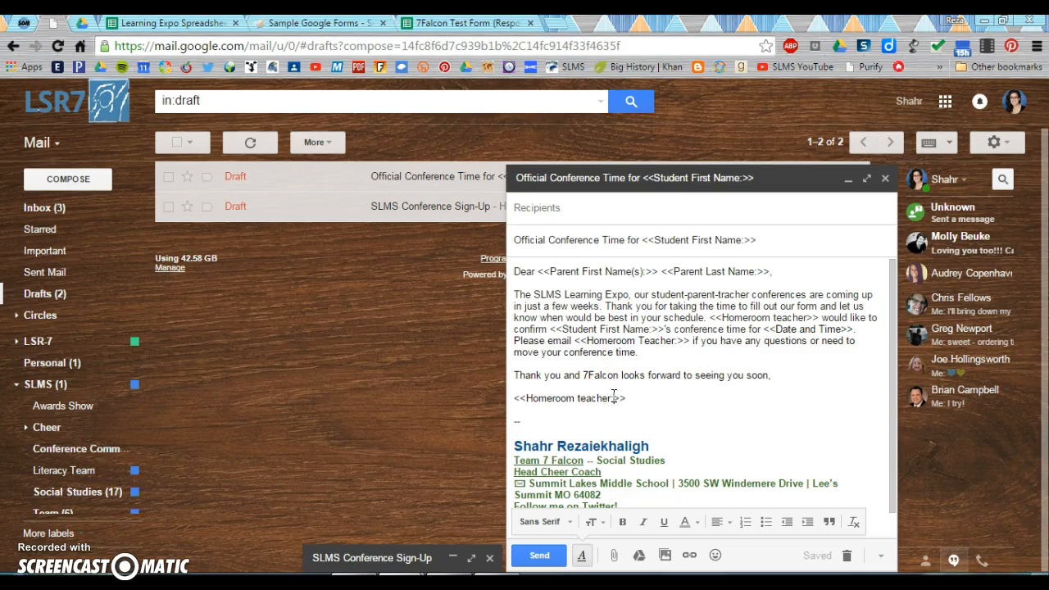
pyautogui.press('BackSpace')
pyautogui.write('T')
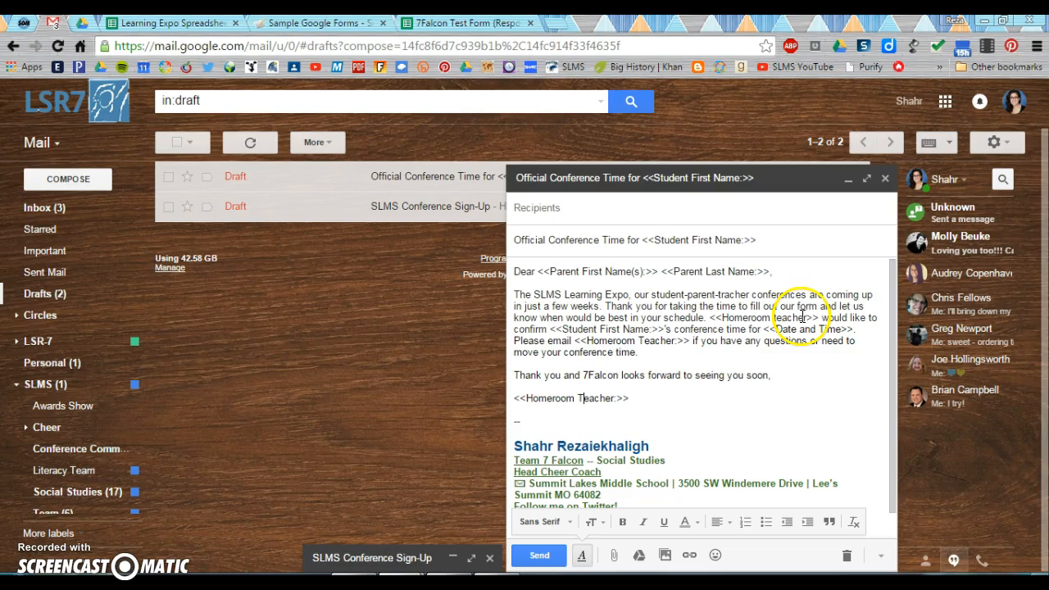
# Step: Change the homeroom tag before "would like to confirm" in the draft to <<Homeroom Teacher:>>
pyautogui.click(777, 318)
pyautogui.press('BackSpace')
pyautogui.write('T')
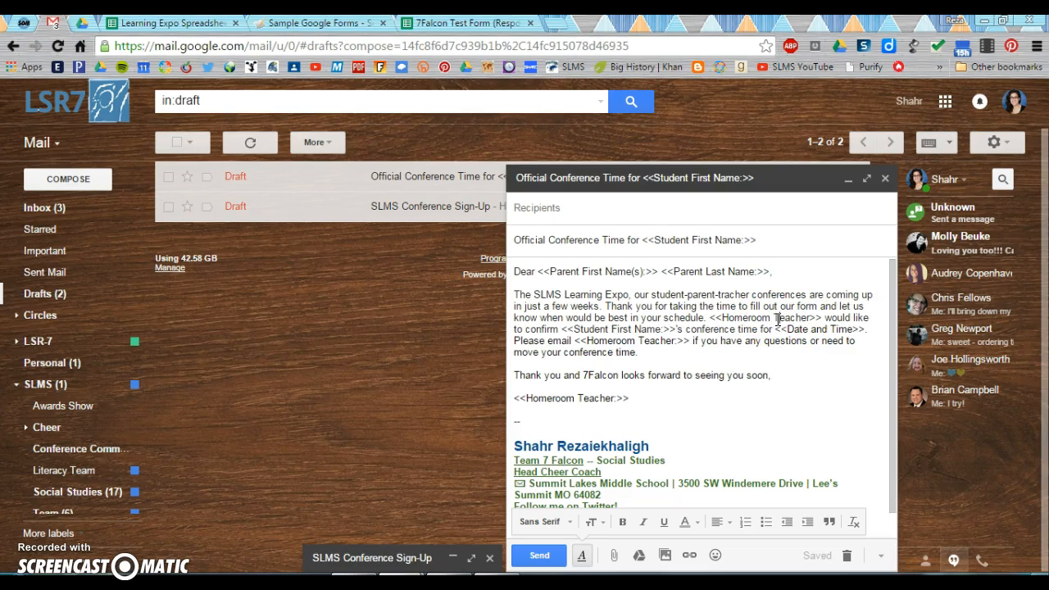
pyautogui.write(':')
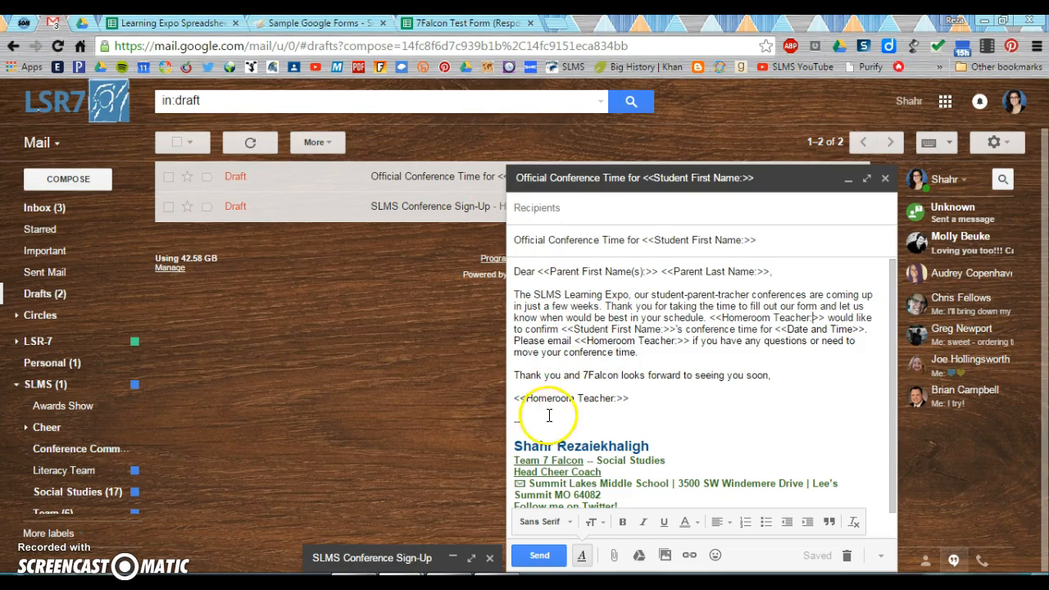
# Step: Check the draft's tags against the spreadsheet once more and cancel the Yet Another Mail Merge dialog without sending
pyautogui.click(184, 25)
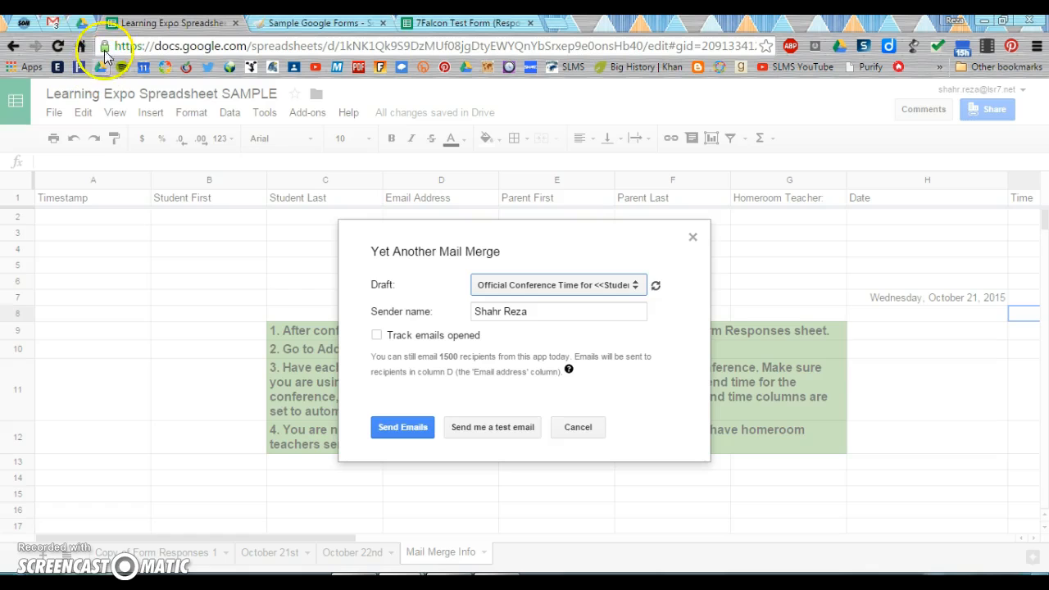
pyautogui.click(52, 22)
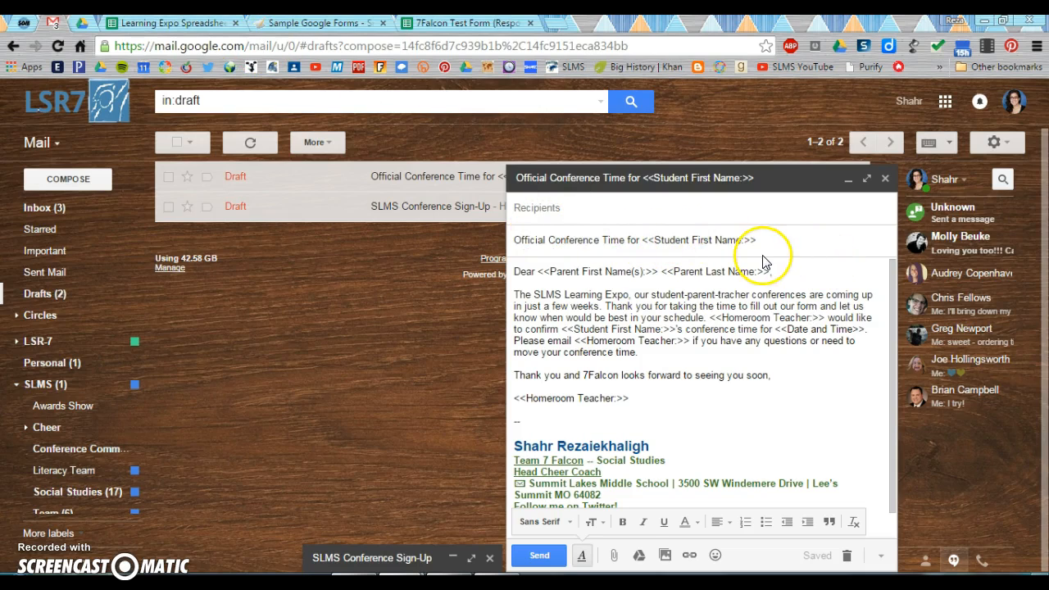
pyautogui.click(137, 24)
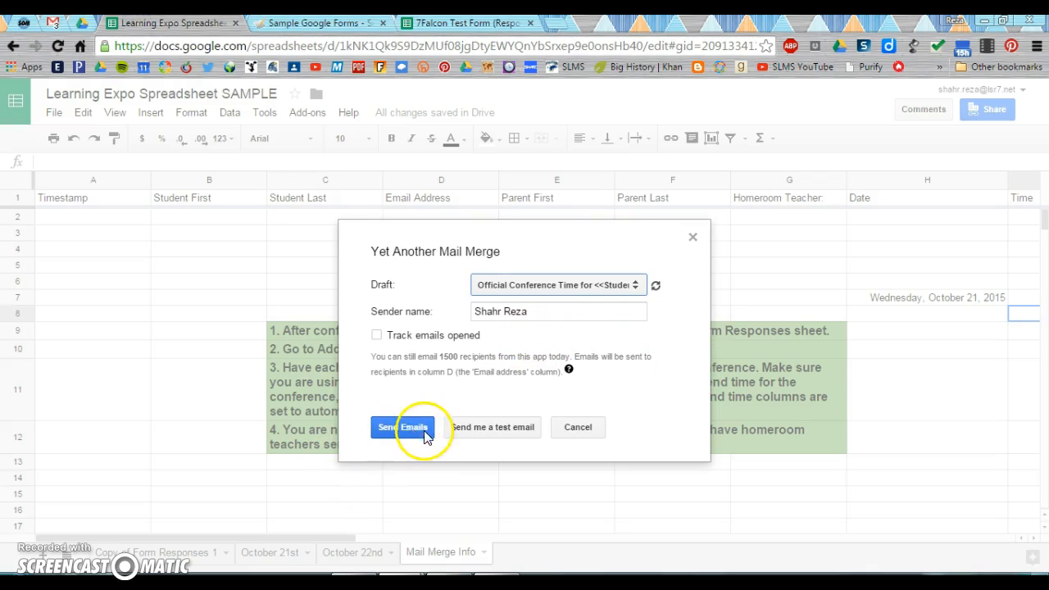
pyautogui.click(576, 428)
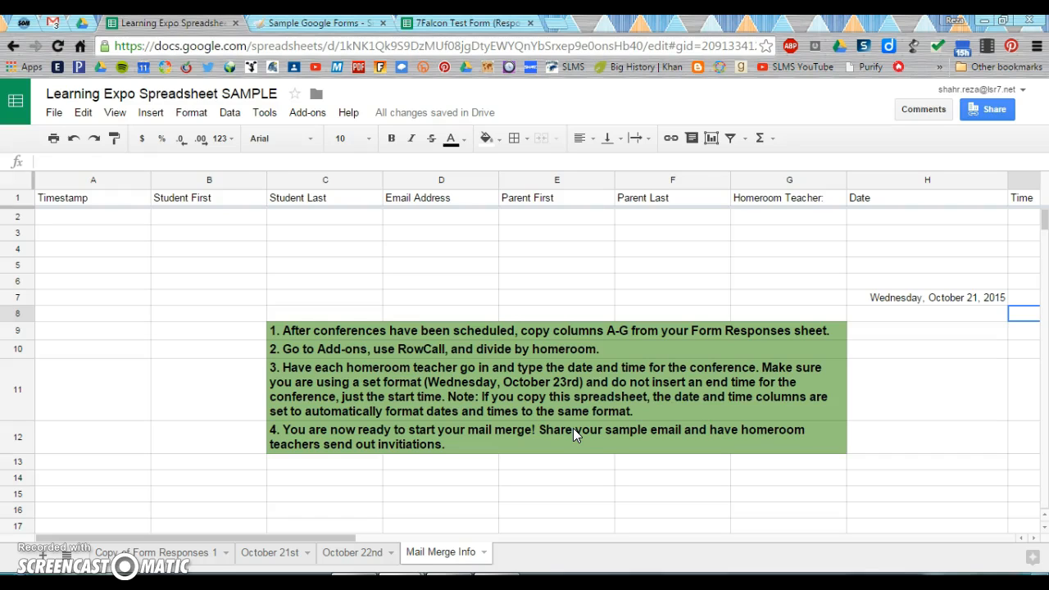
# Step: On the Learning Expo site, look over the Choice Eliminator form option and the Mail Merge page's instructions and resource videos
pyautogui.click(52, 24)
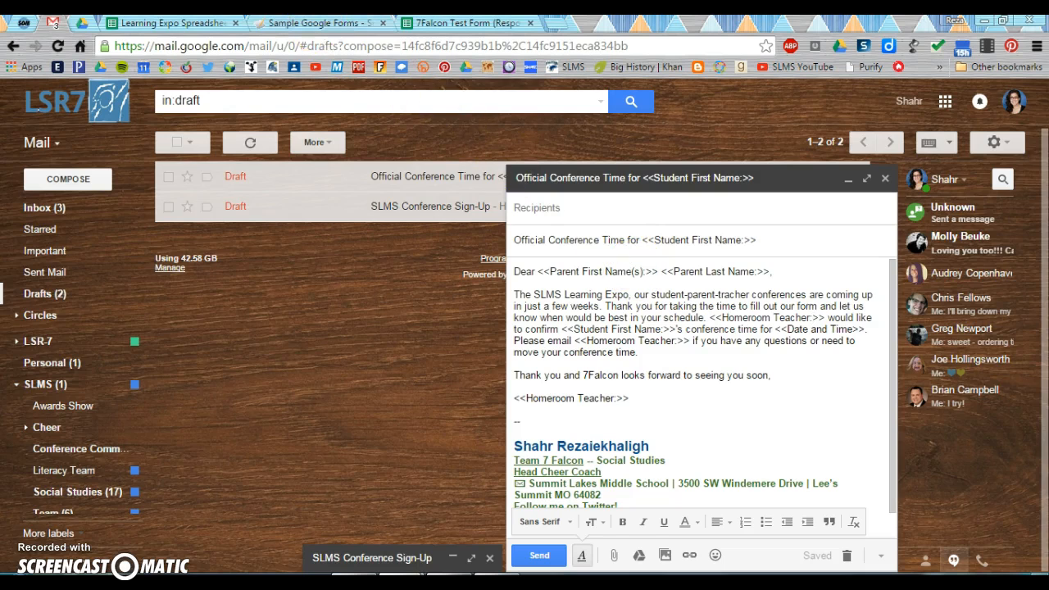
pyautogui.click(307, 23)
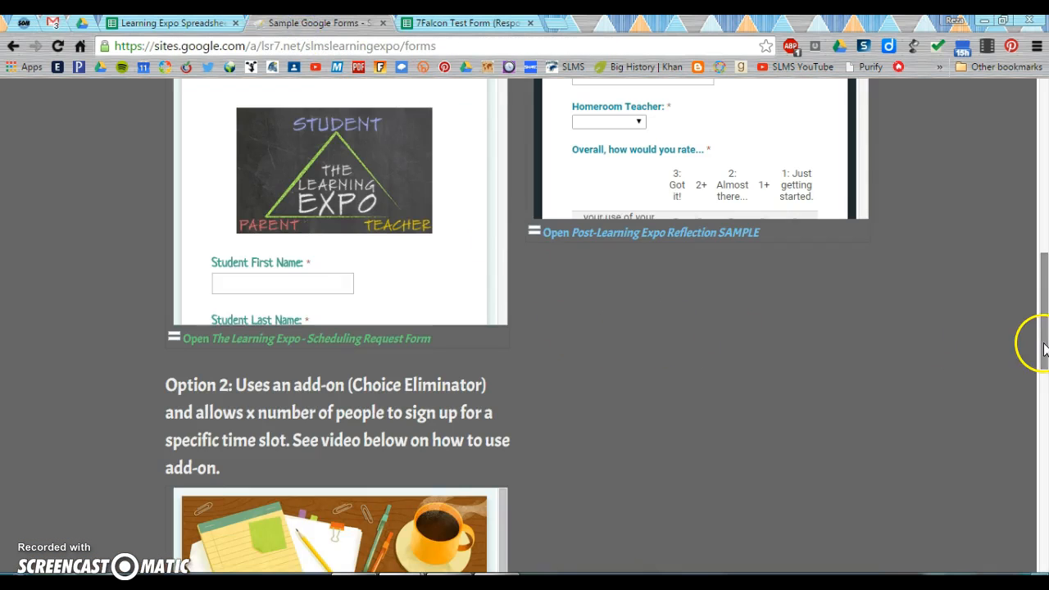
pyautogui.moveTo(1043, 344); pyautogui.dragTo(1044, 524)
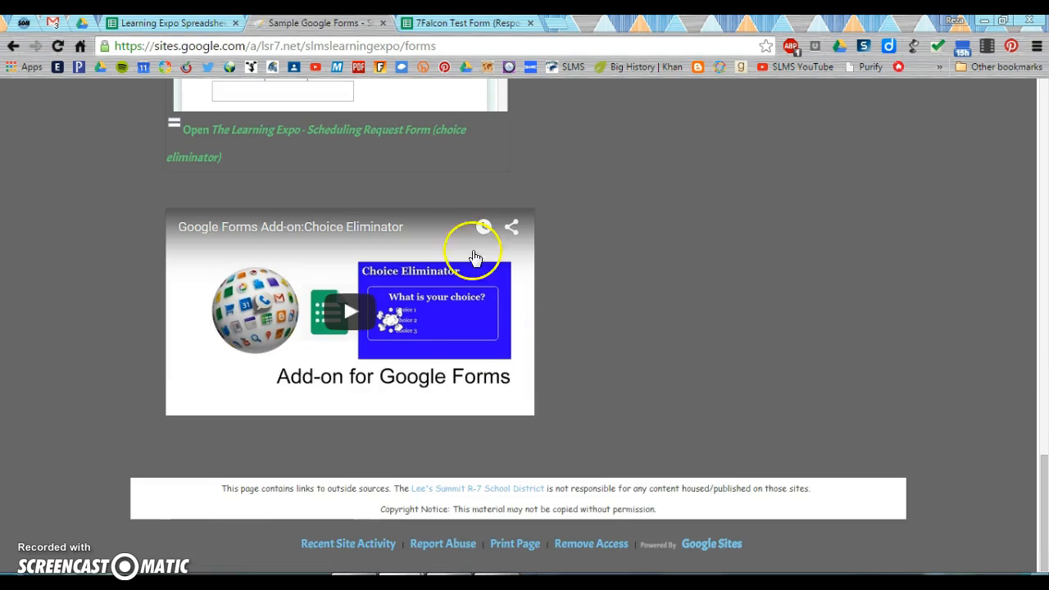
pyautogui.moveTo(1043, 488); pyautogui.dragTo(1039, 90)
pyautogui.click(636, 270)
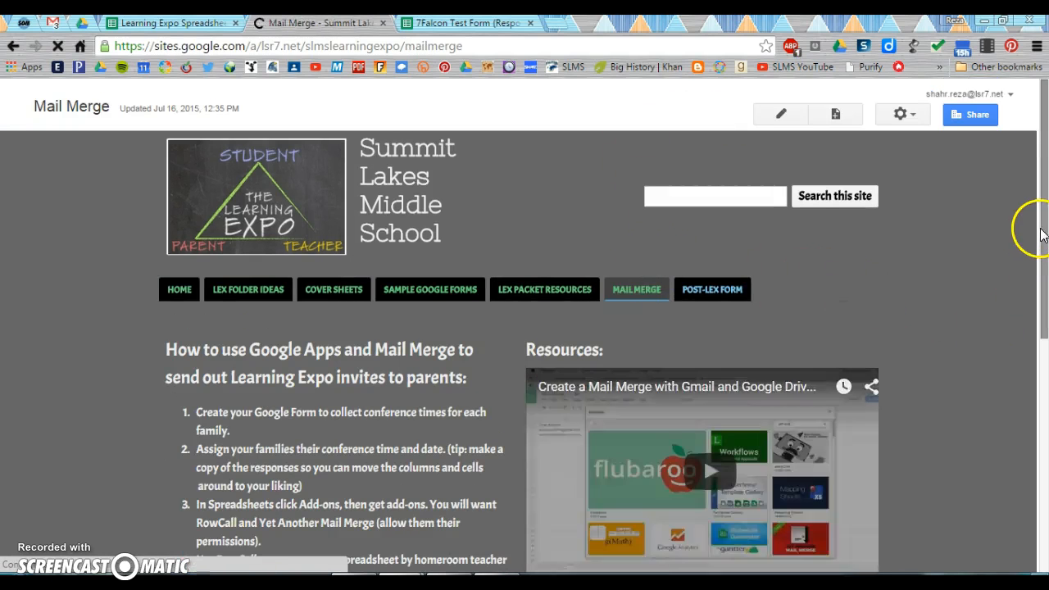
pyautogui.moveTo(1045, 227); pyautogui.dragTo(1031, 344)
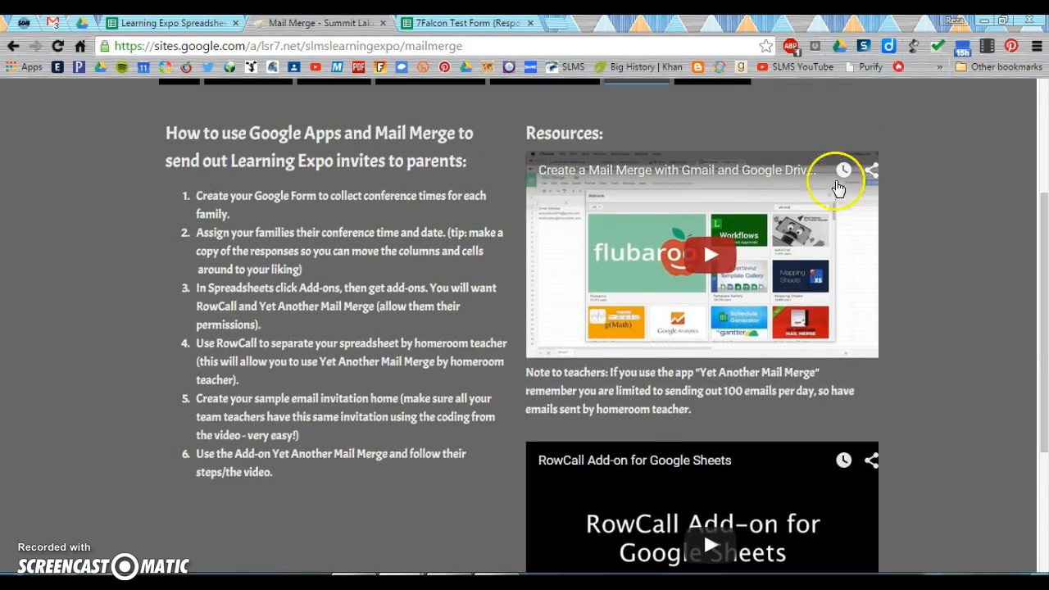